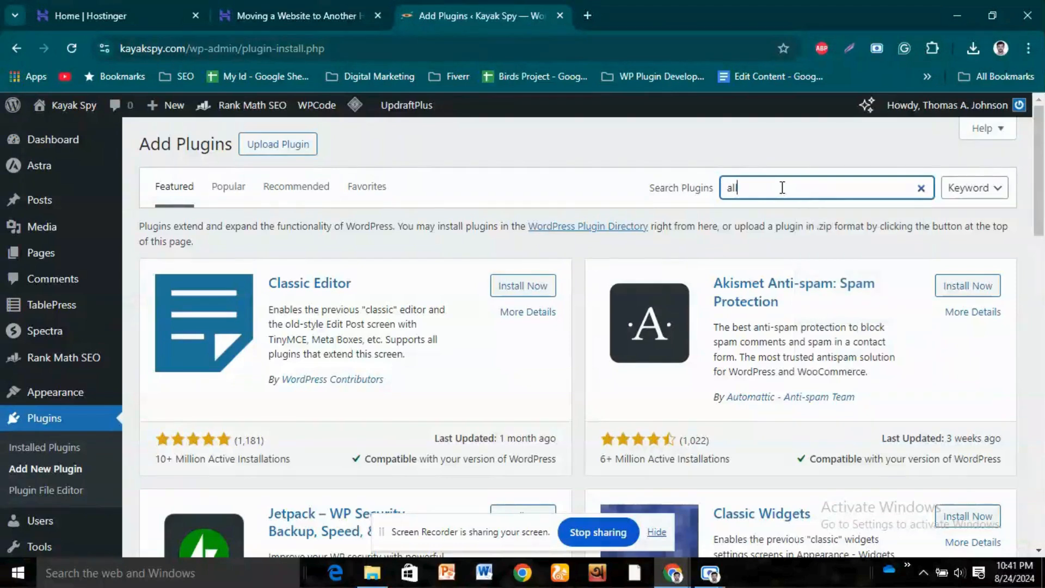
# - Search the plugin directory for "all in one wp migration", and install and activate All-in-One WP Migration and Backup
pyautogui.write('onw')
pyautogui.press('BackSpace')
pyautogui.write('e wwp migrat')
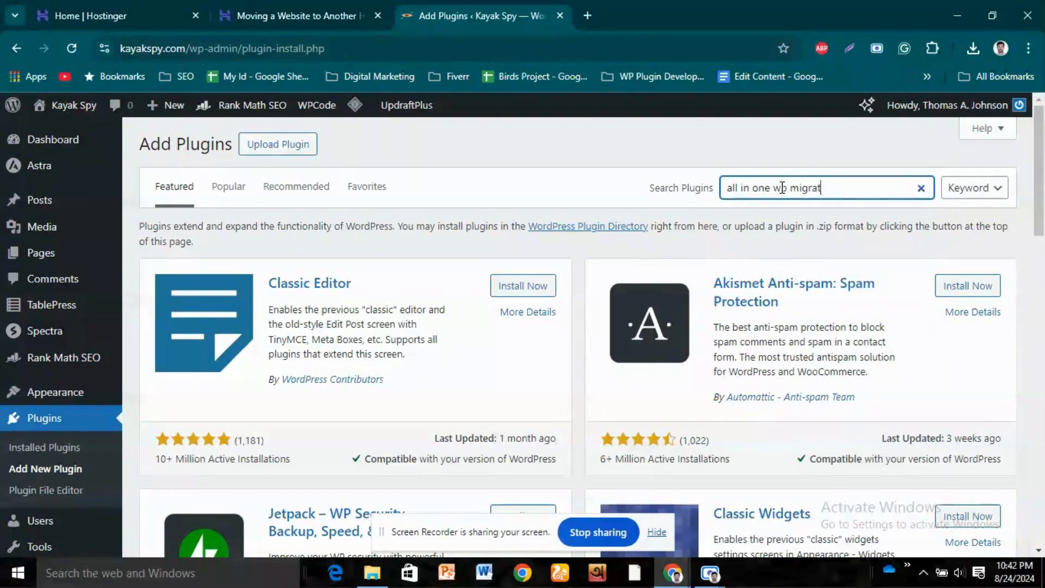
pyautogui.write('ion')
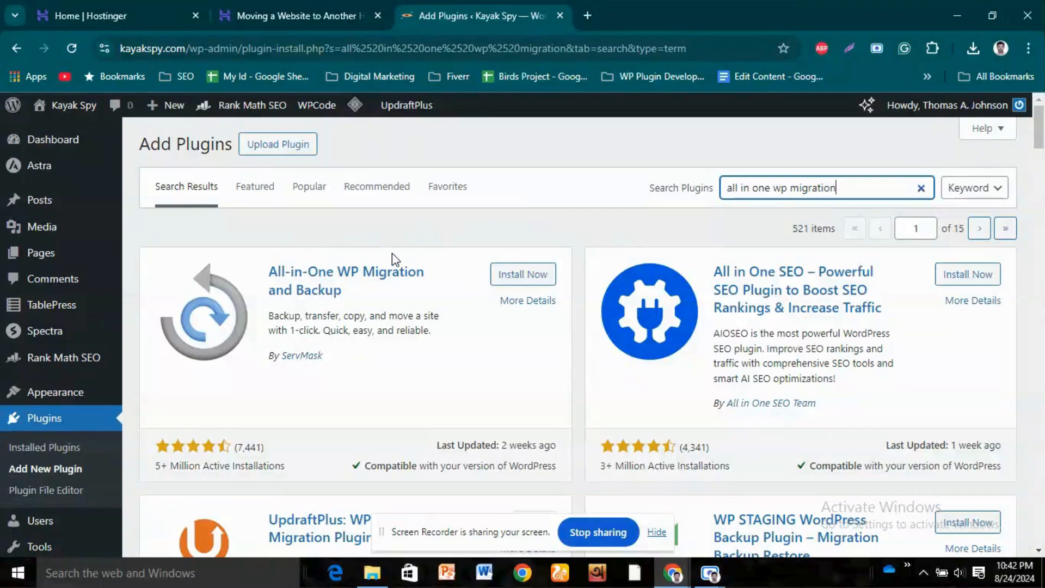
pyautogui.click(526, 277)
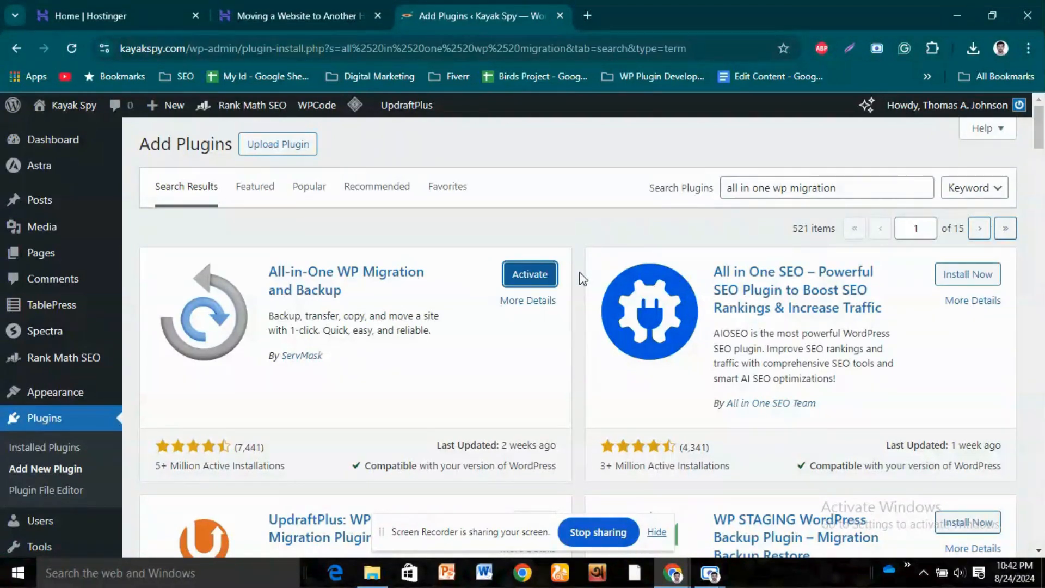
pyautogui.click(532, 273)
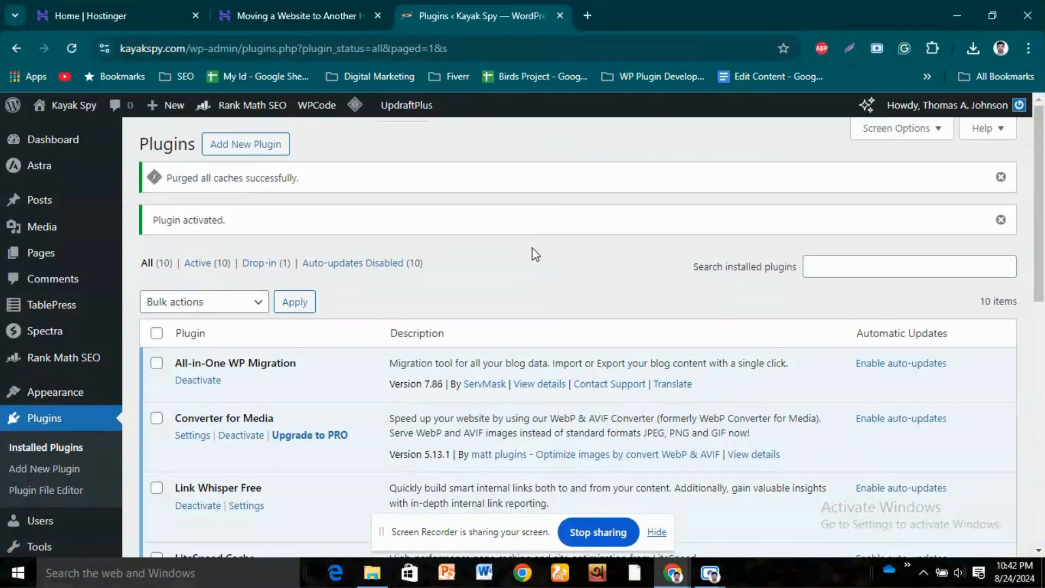
# - Open the Export page of the All-in-One WP Migration plugin
pyautogui.scroll(-2, 533, 255)
pyautogui.scroll(-1, 530, 259)
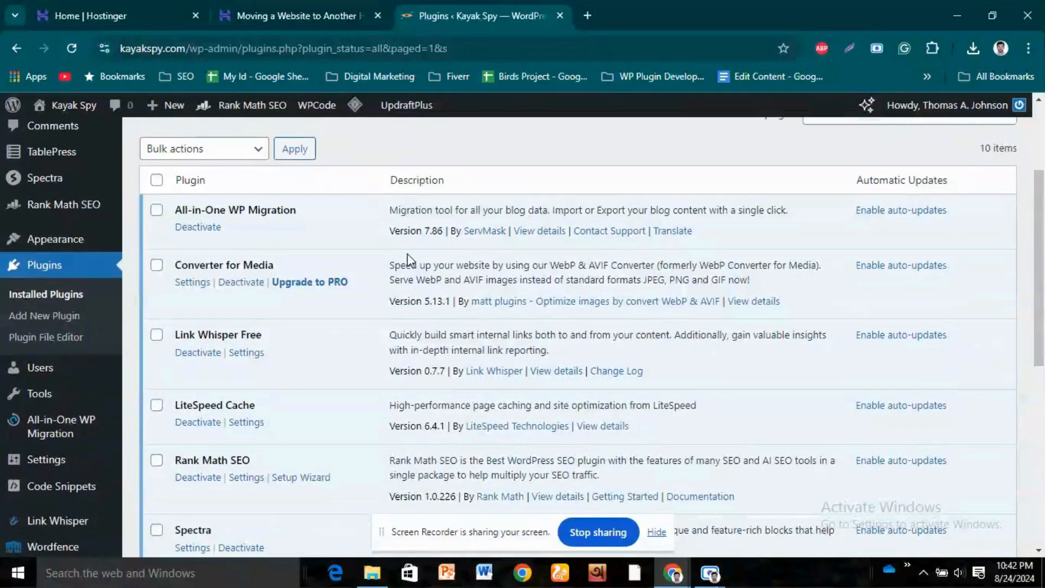
pyautogui.scroll(-1, 126, 297)
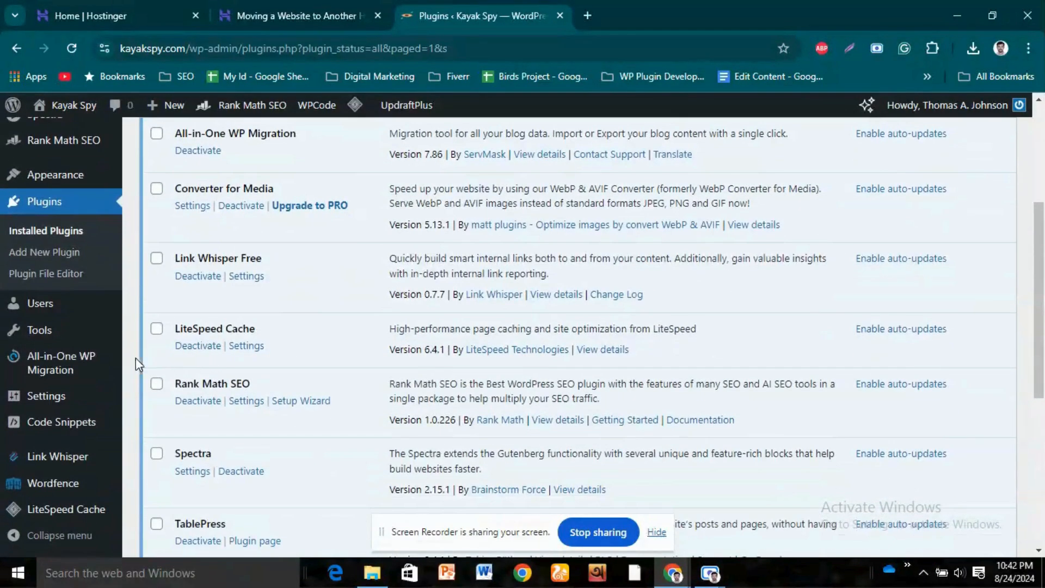
pyautogui.moveTo(61, 365)
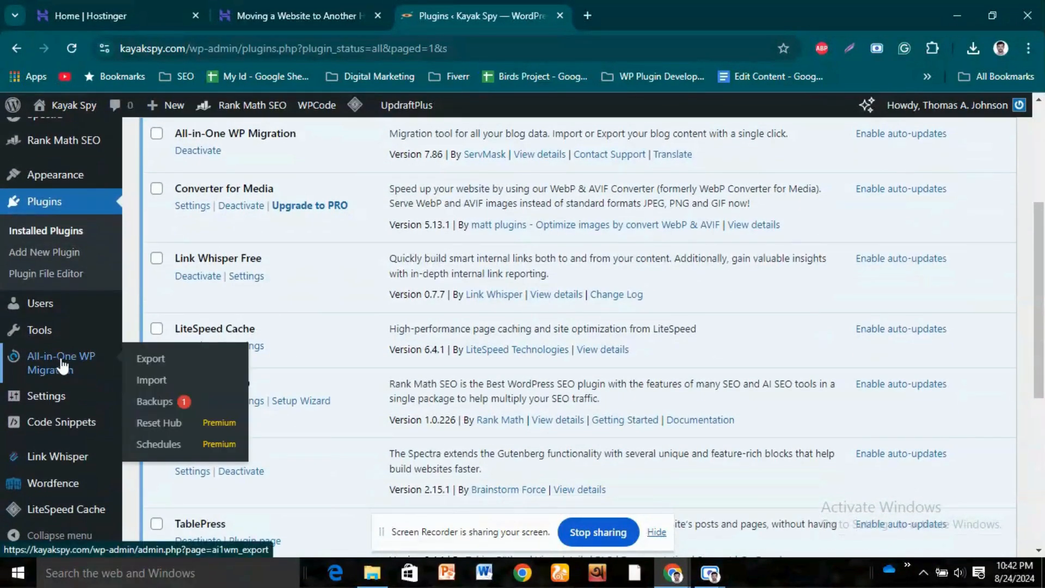
pyautogui.click(140, 358)
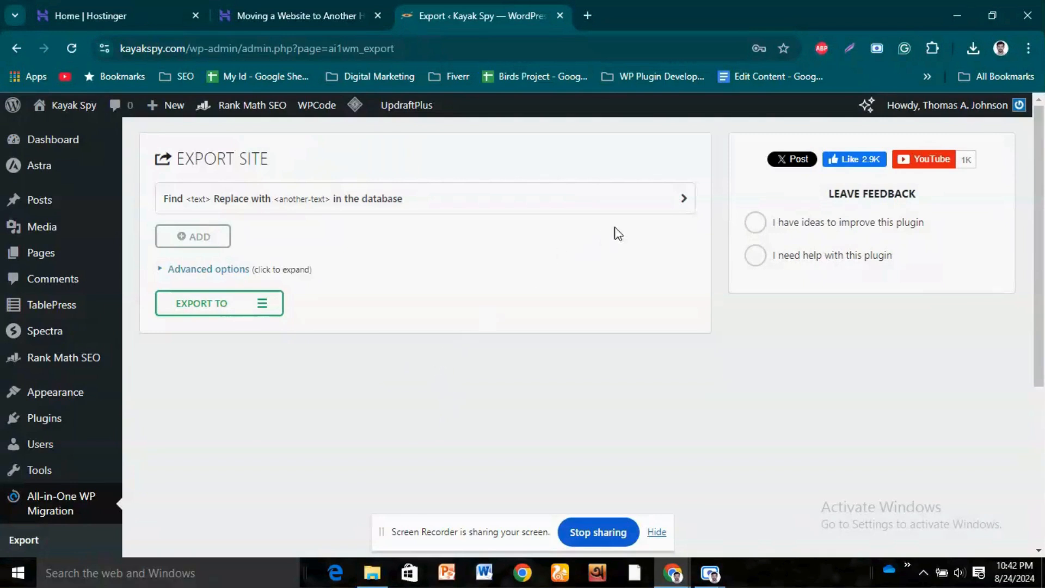
# - Examine the find-and-replace fields for the site export and expand the advanced options
pyautogui.click(679, 199)
pyautogui.click(680, 200)
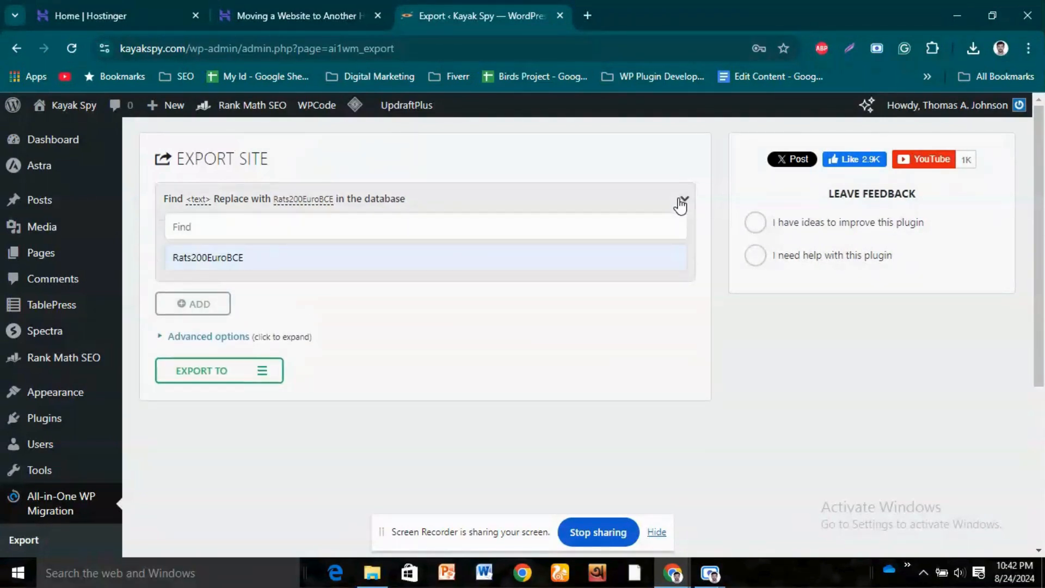
pyautogui.click(681, 202)
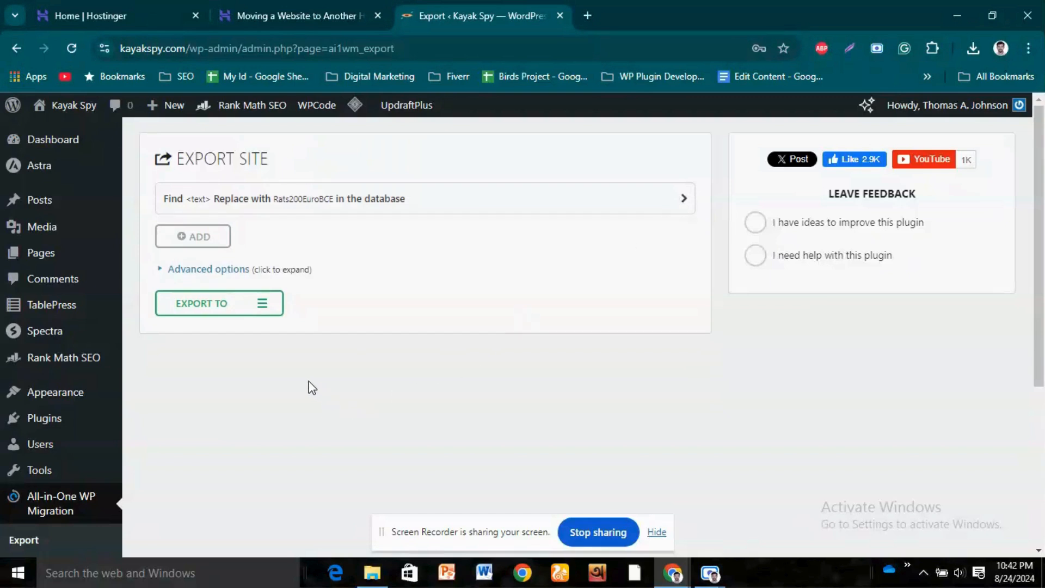
pyautogui.click(165, 270)
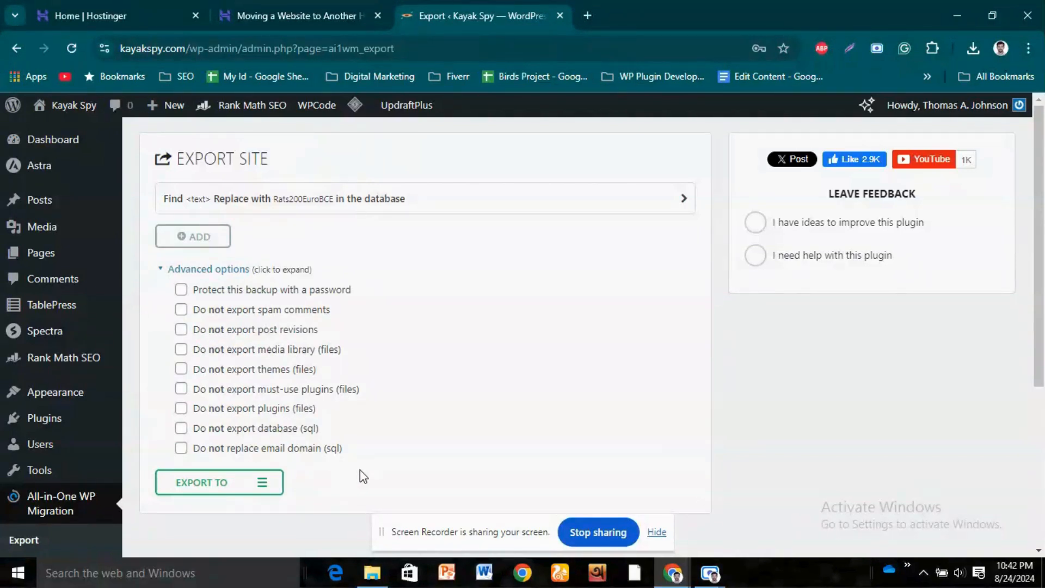
# - Export the whole site to a file, download the kayakspy.com backup and check it in the Downloads folder
pyautogui.scroll(-1, 285, 467)
pyautogui.click(230, 411)
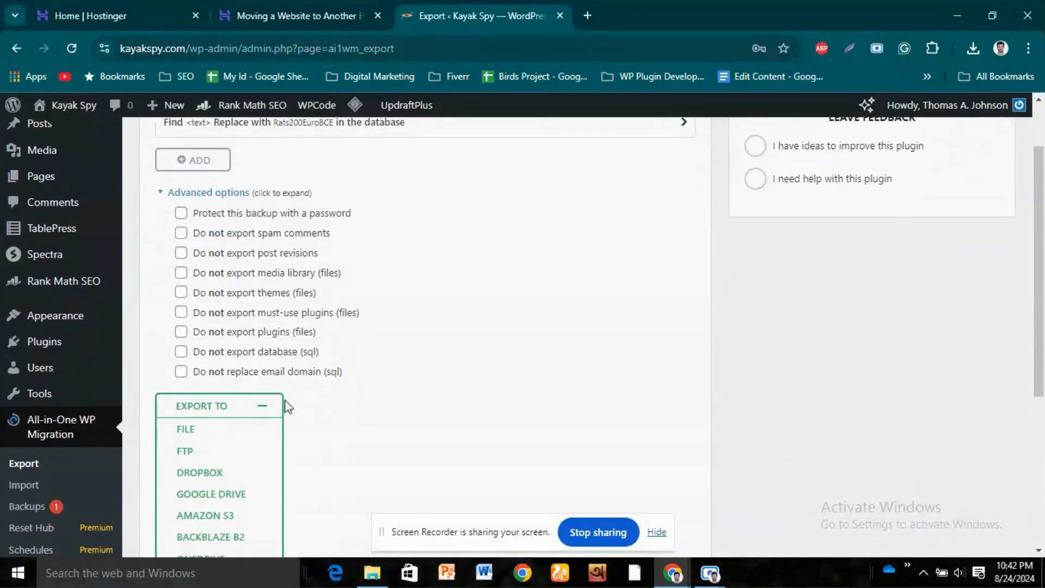
pyautogui.scroll(-1, 327, 407)
pyautogui.scroll(-1, 327, 405)
pyautogui.scroll(-1, 325, 388)
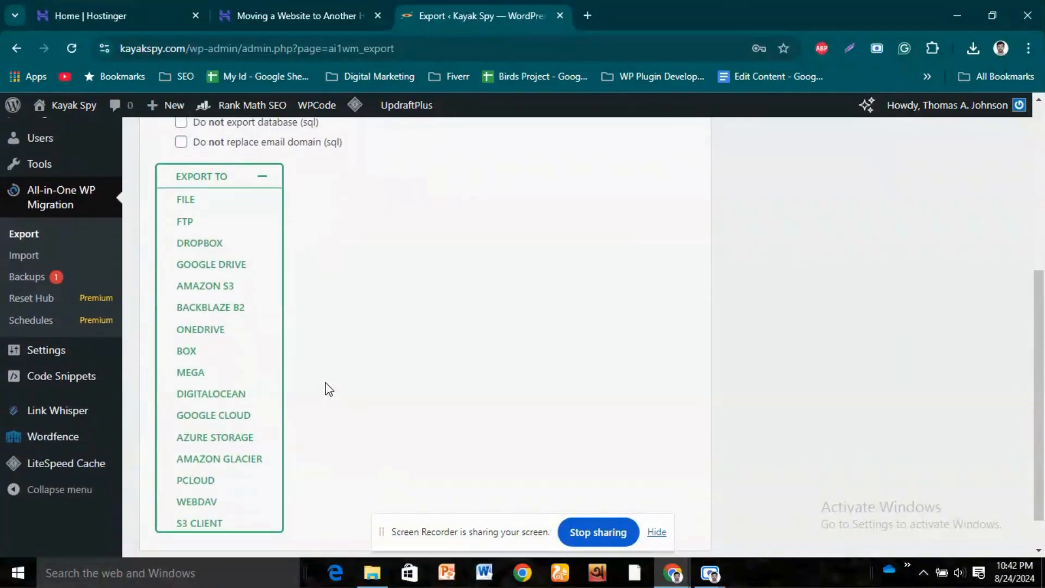
pyautogui.click(200, 209)
pyautogui.scroll(3, 250, 316)
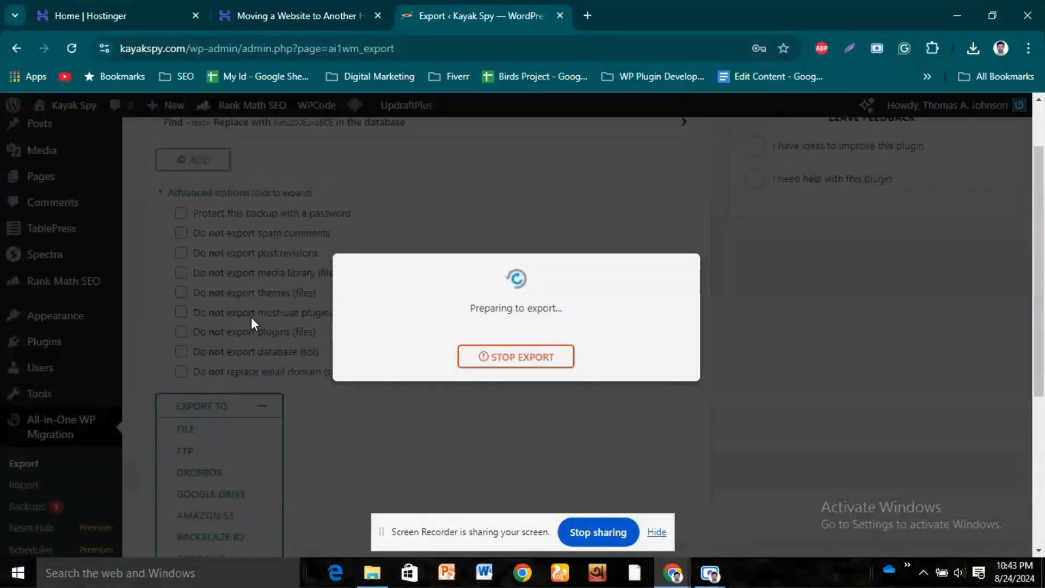
pyautogui.scroll(1, 250, 317)
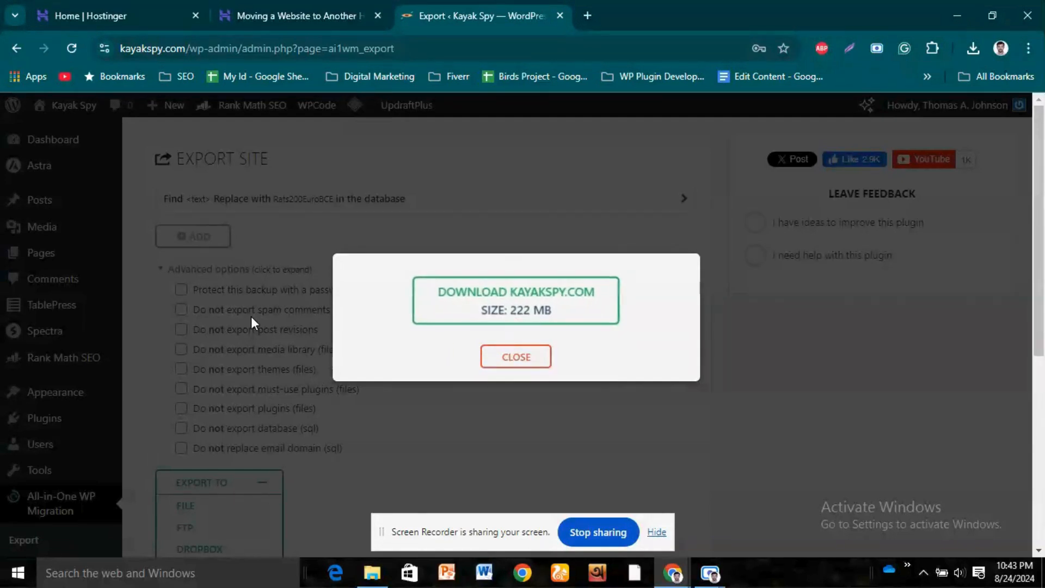
pyautogui.click(520, 294)
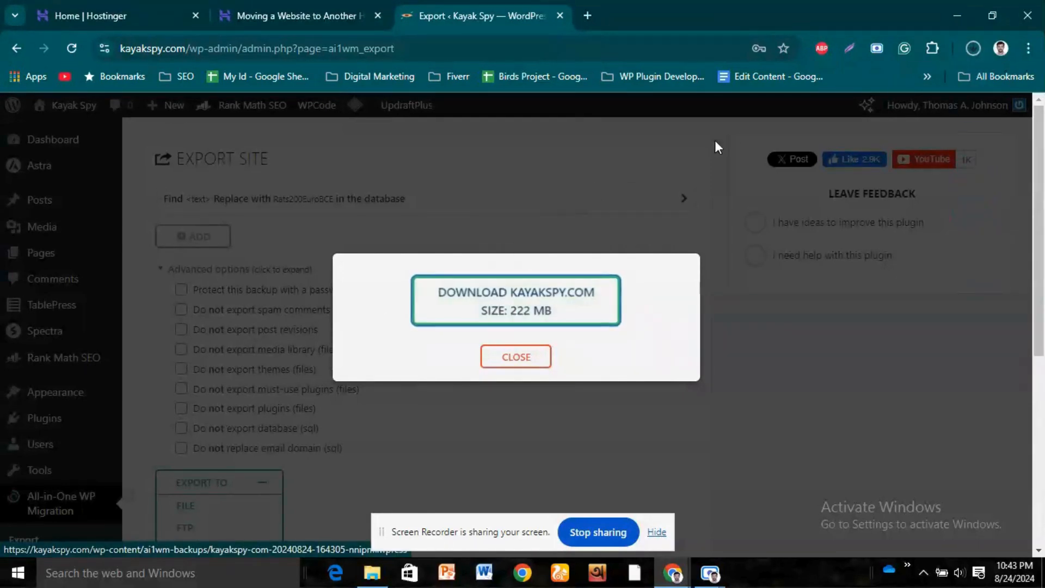
pyautogui.click(972, 55)
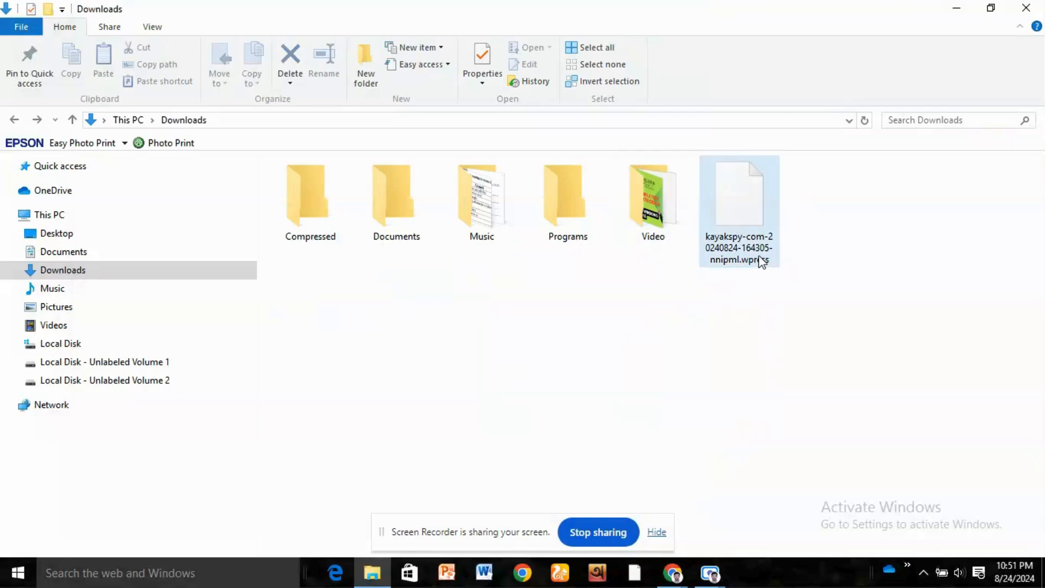
# - Switch back to Chrome and open the Websites list in the Hostinger account that hosts the site
pyautogui.click(674, 572)
pyautogui.click(583, 495)
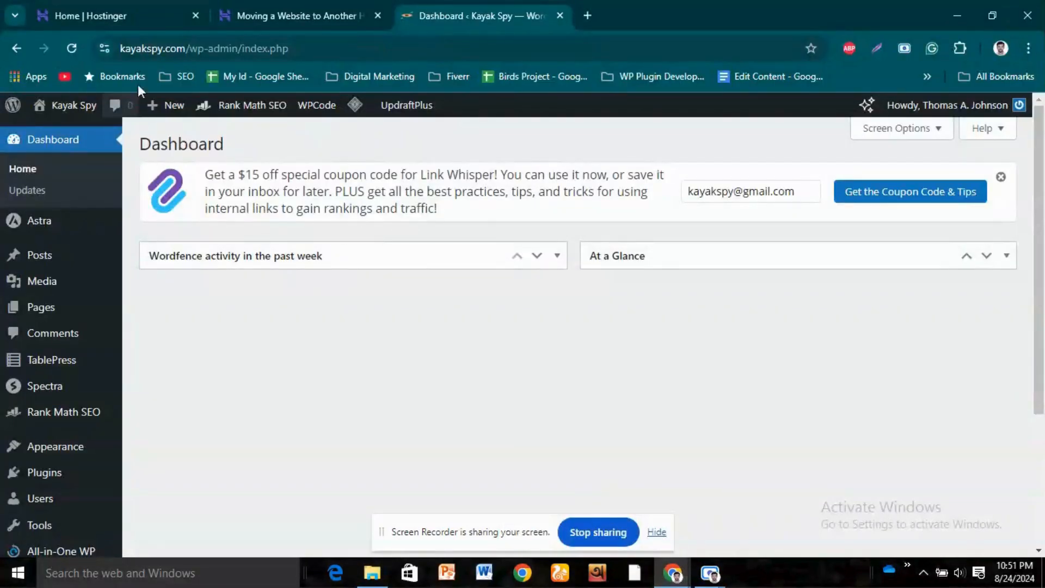
pyautogui.click(138, 3)
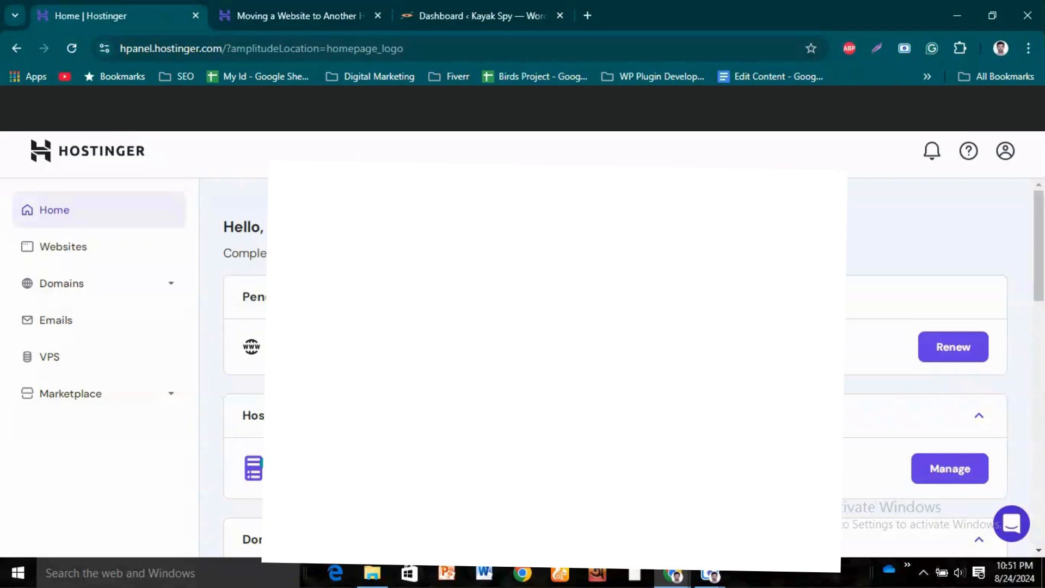
pyautogui.scroll(-2, 237, 239)
pyautogui.scroll(1, 238, 238)
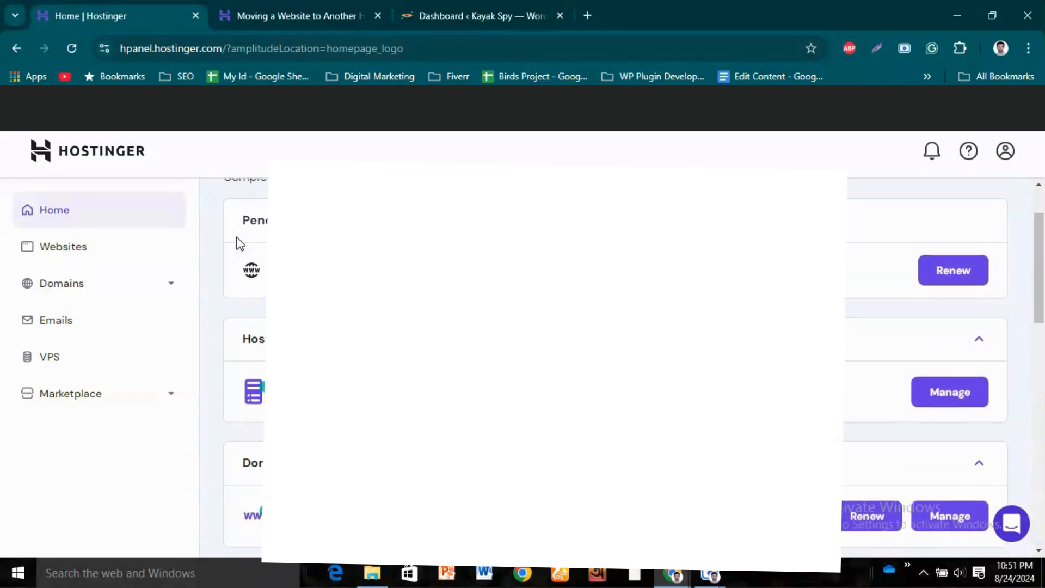
pyautogui.click(106, 248)
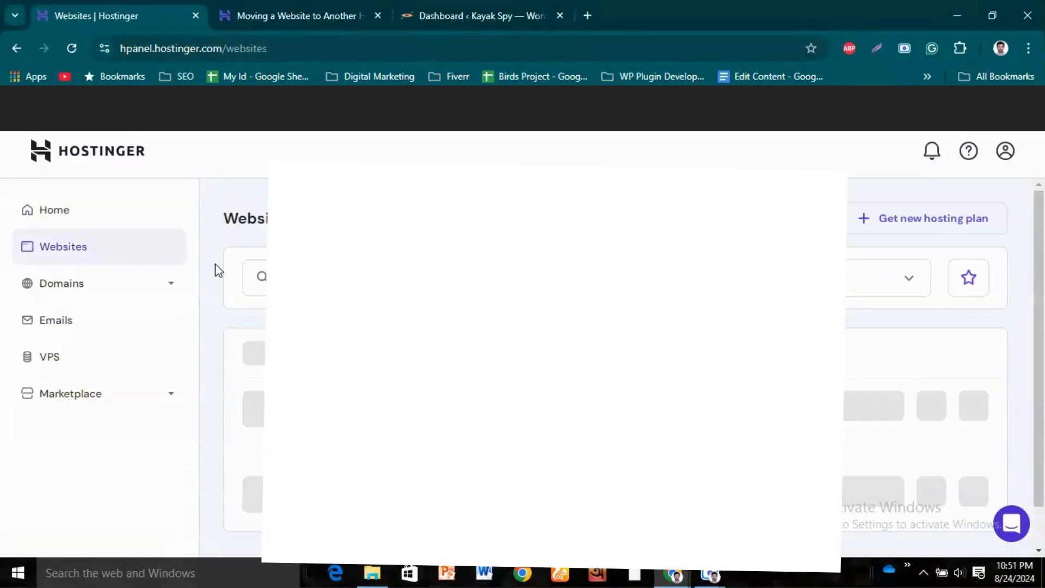
# - Delete the kayakspy.com website from the hosting account, acknowledging that all its data will be lost
pyautogui.scroll(-5, 223, 268)
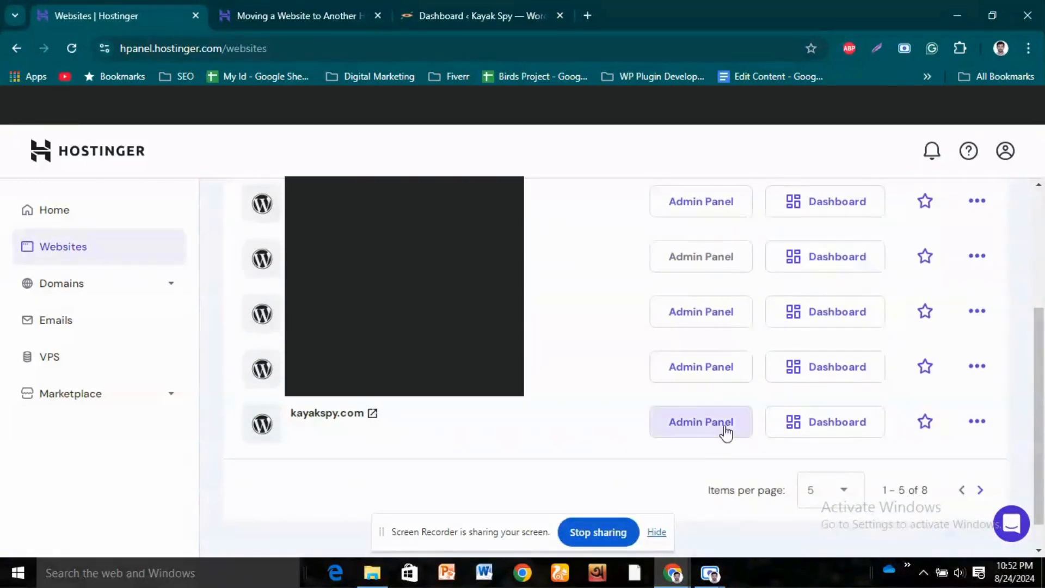
pyautogui.click(977, 423)
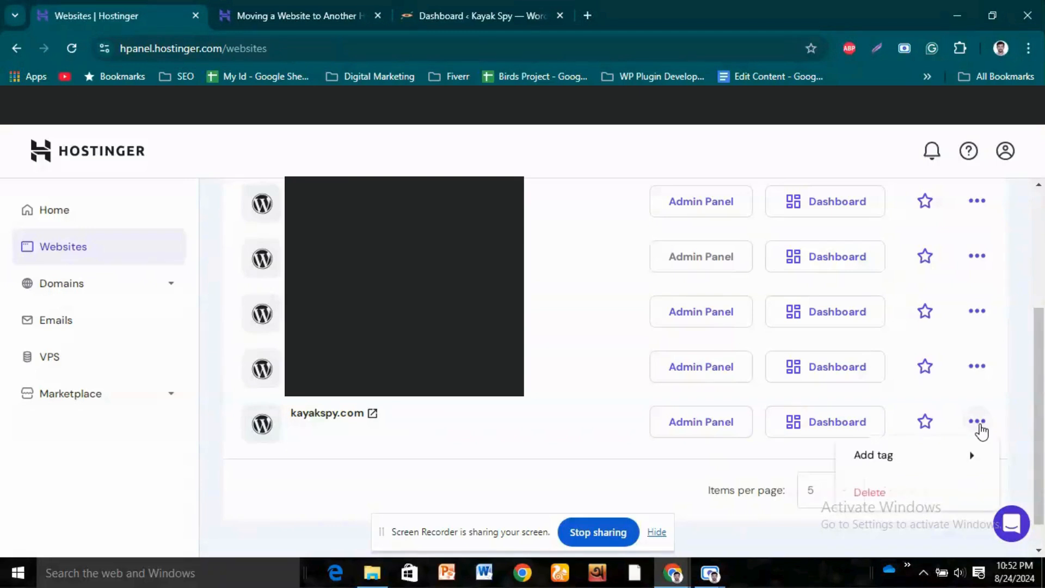
pyautogui.click(881, 493)
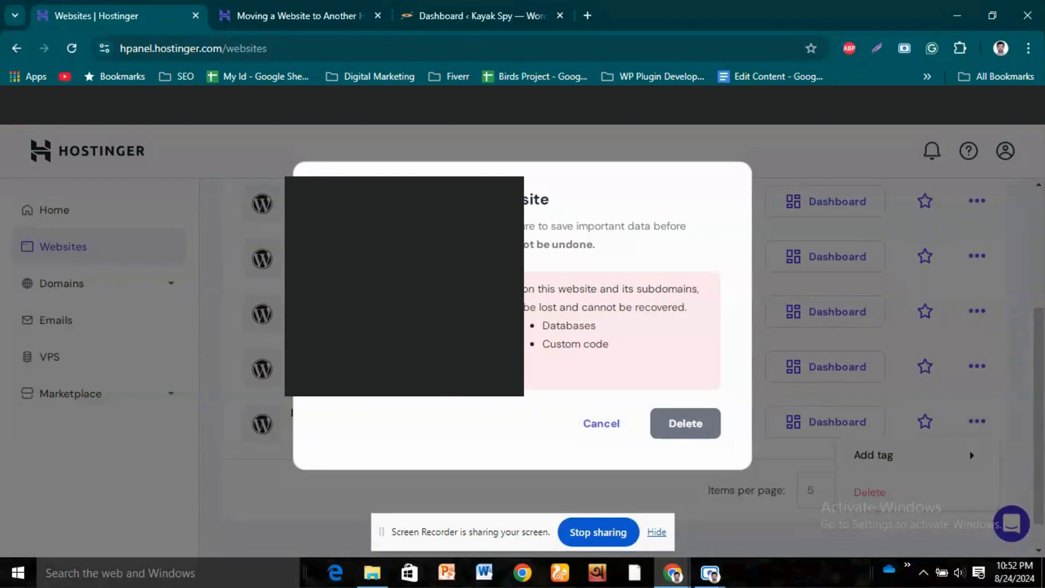
pyautogui.click(345, 290)
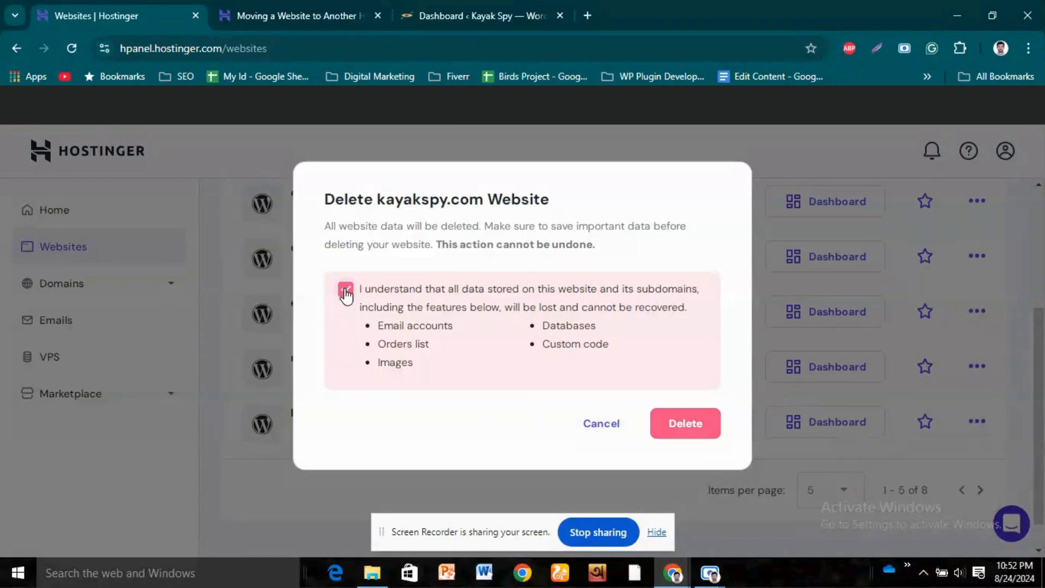
pyautogui.click(684, 425)
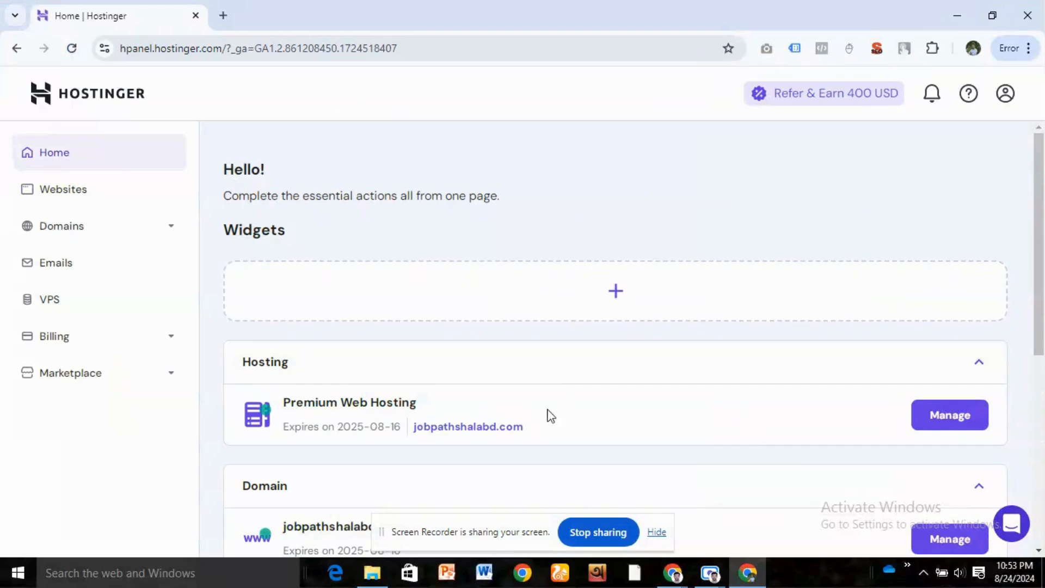
# - In the other Hostinger account's Websites list, start adding a WordPress website to the Premium Web Hosting plan
pyautogui.scroll(-2, 495, 416)
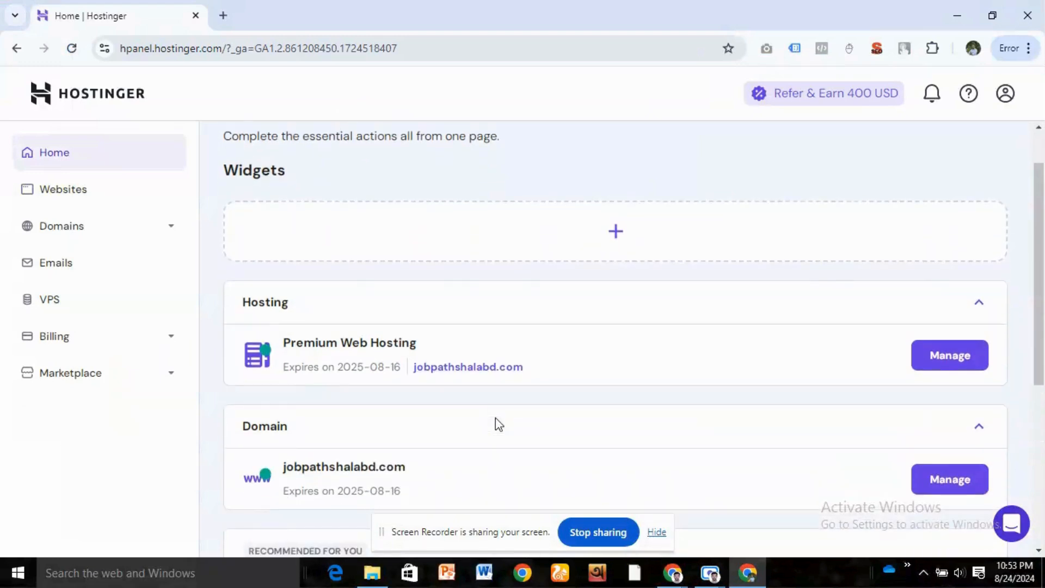
pyautogui.scroll(2, 495, 424)
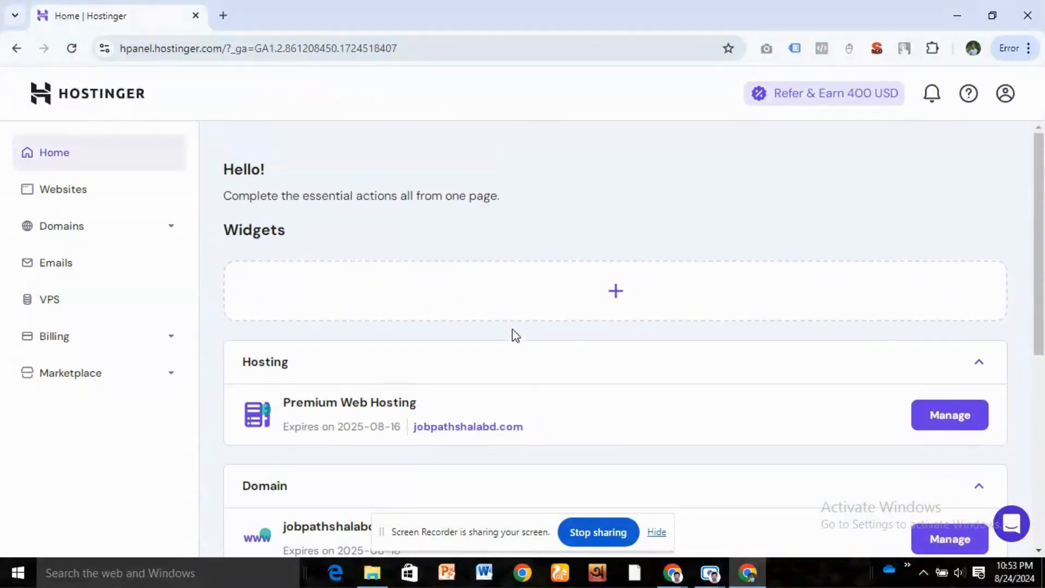
pyautogui.click(116, 198)
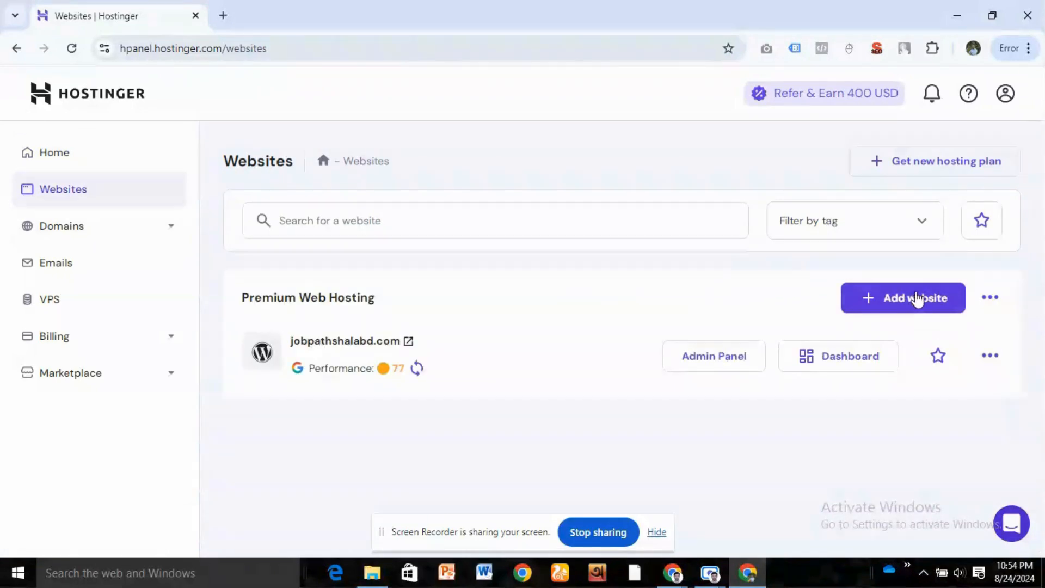
pyautogui.click(913, 301)
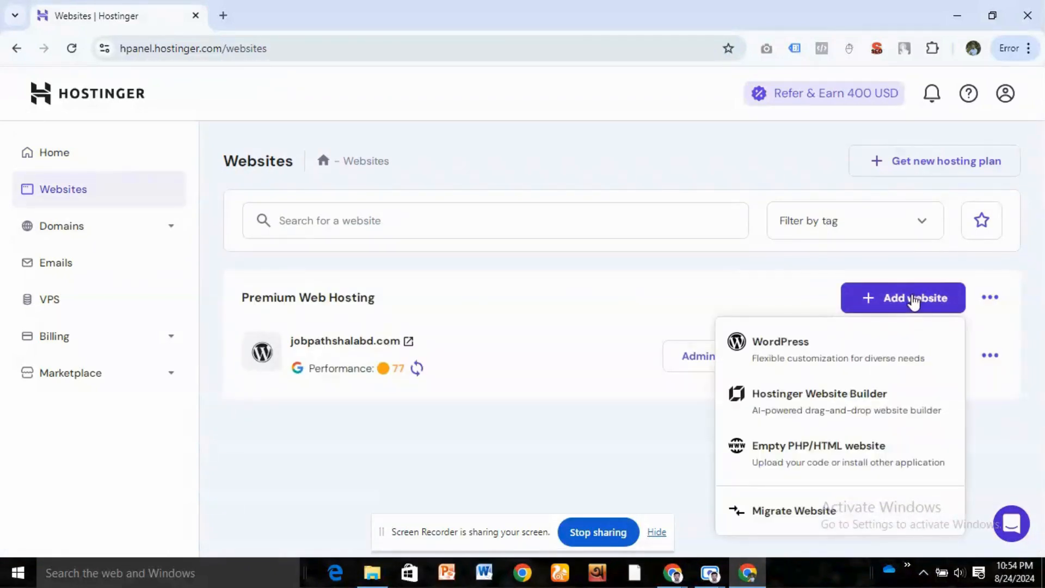
pyautogui.click(825, 356)
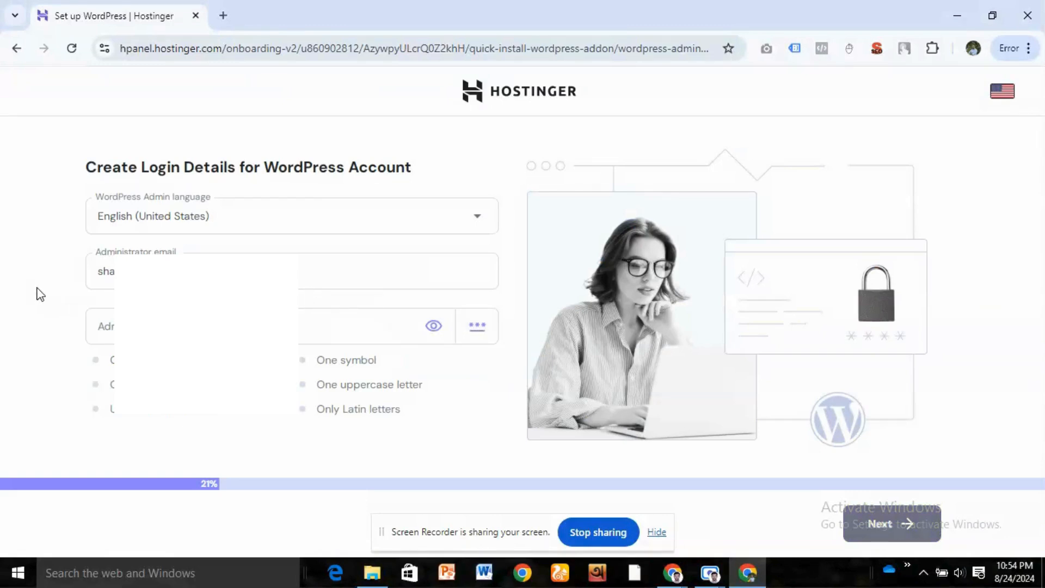
# - Replace the administrator email with the new site's admin email and enter the administrator password for the WordPress account
pyautogui.moveTo(256, 272); pyautogui.dragTo(3, 277)
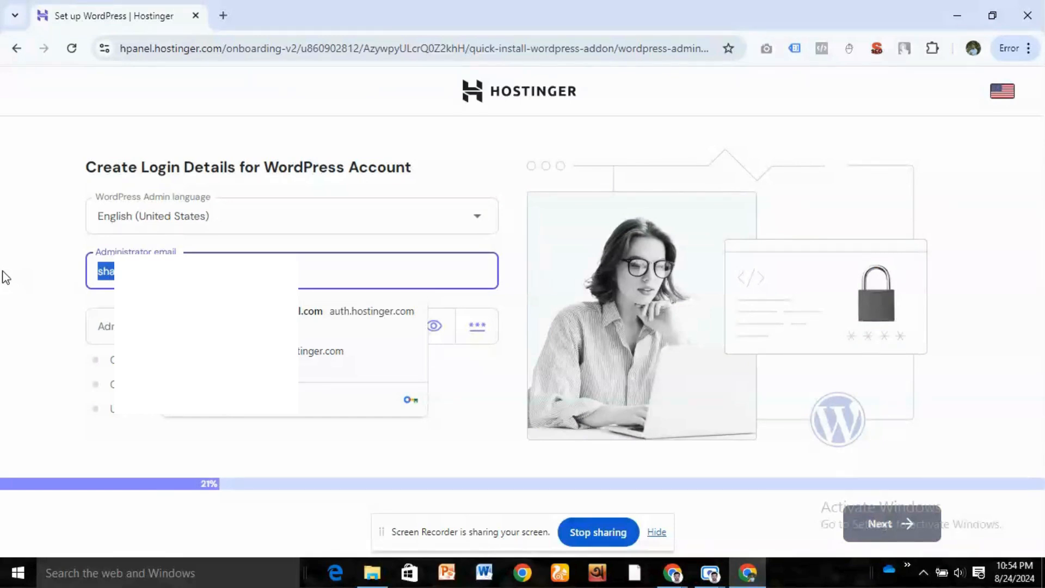
pyautogui.hotkey('ctrl', 'v')
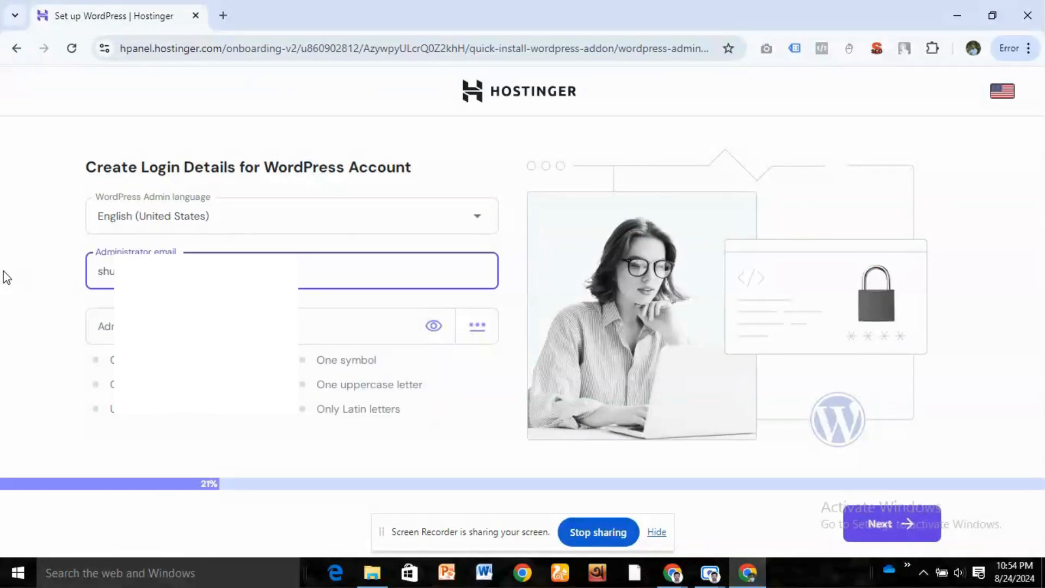
pyautogui.click(180, 326)
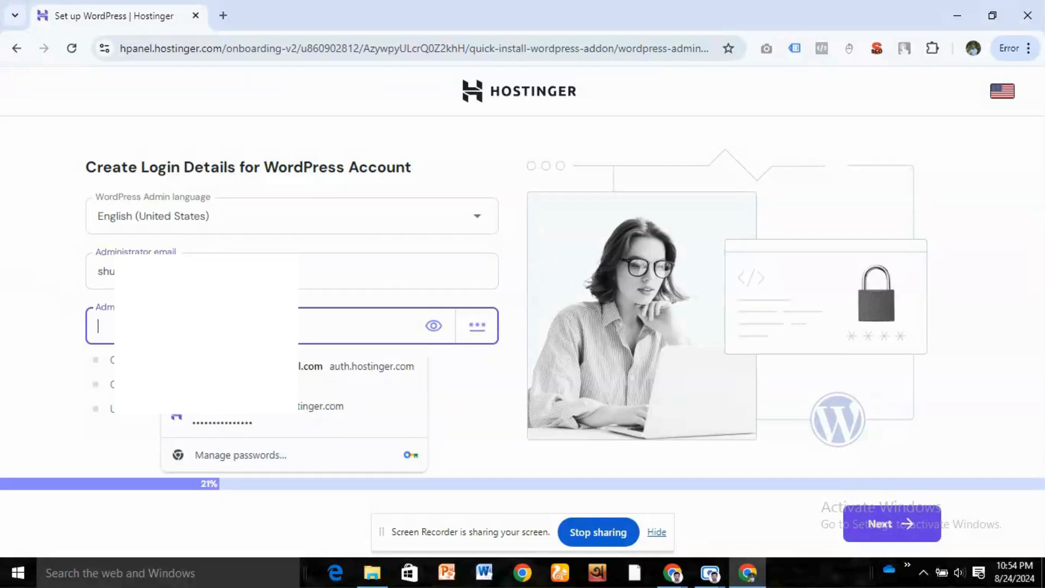
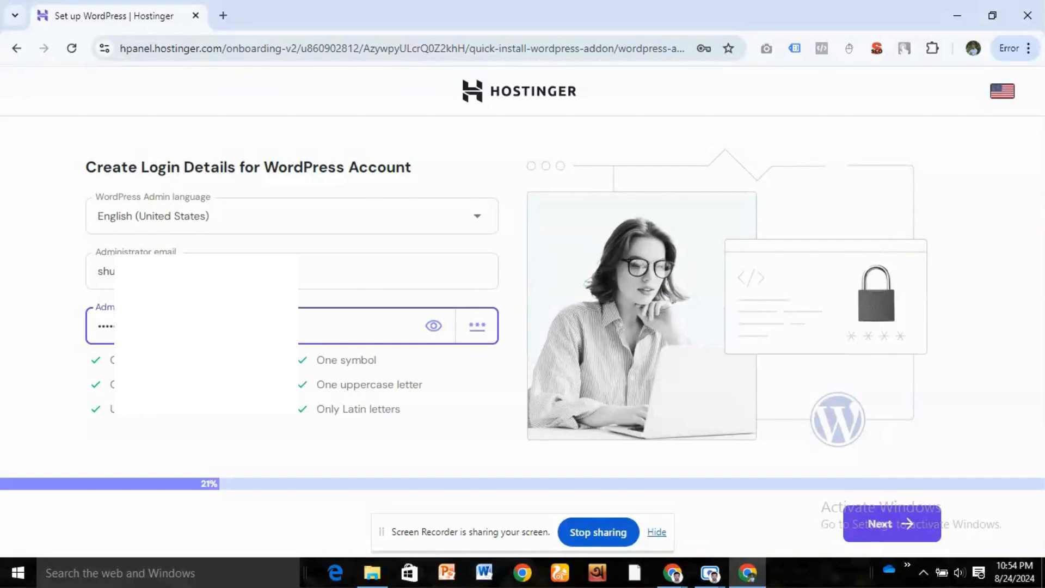
# - Submit the WordPress login details and create a blank site, with Blog selected as the website type
pyautogui.click(42, 325)
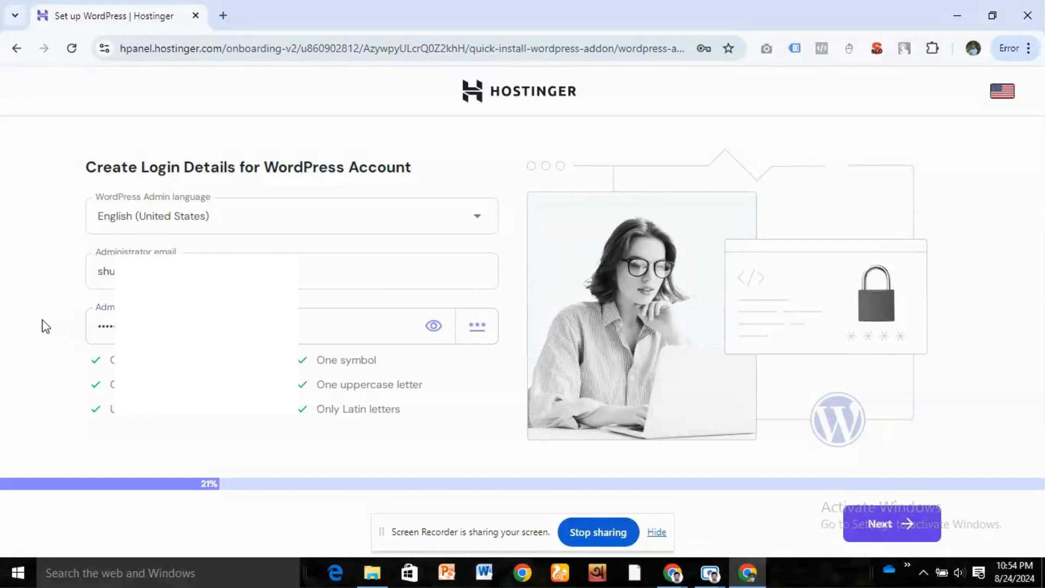
pyautogui.click(897, 524)
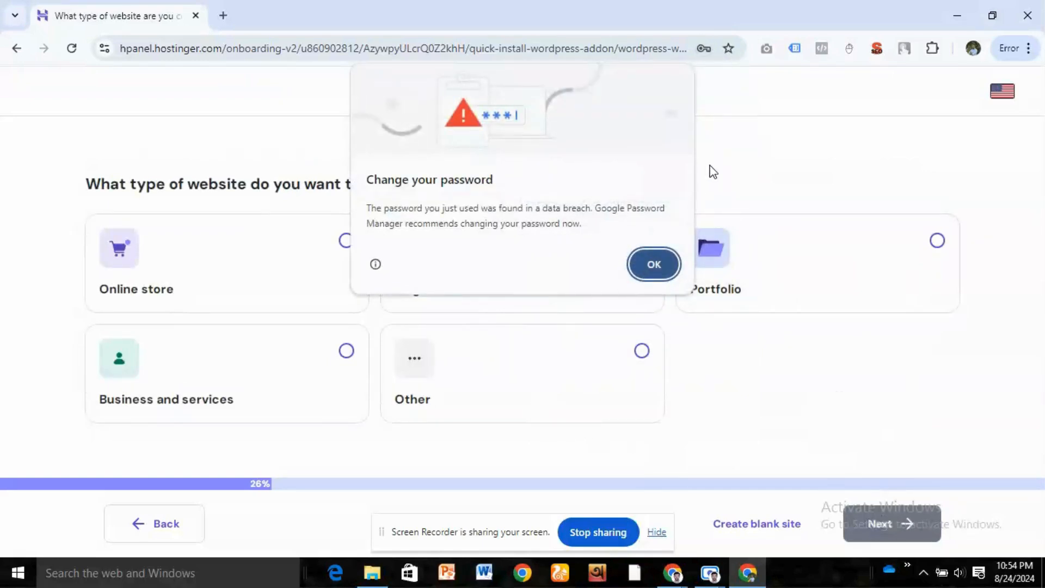
pyautogui.click(654, 261)
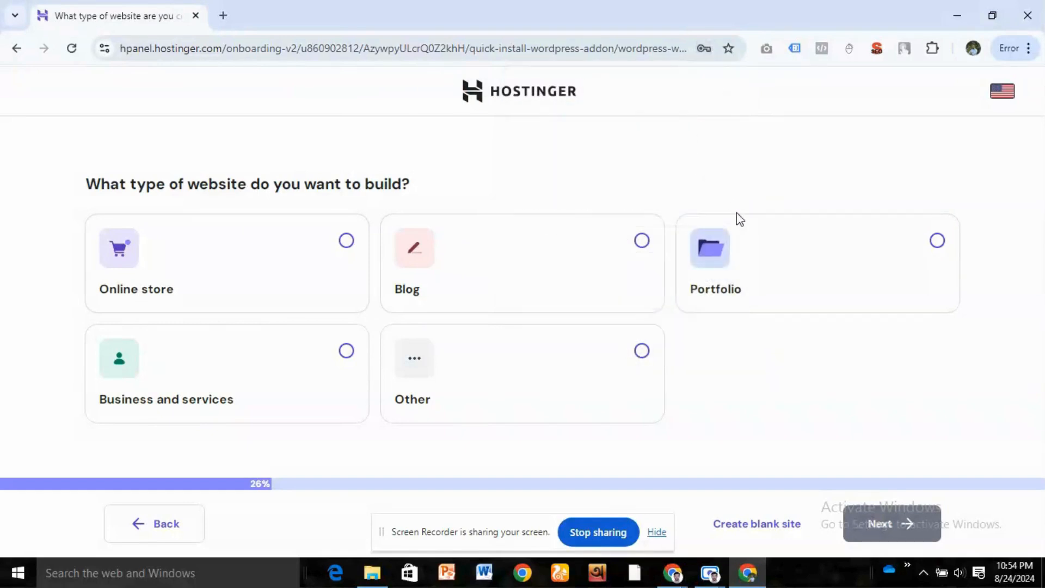
pyautogui.click(625, 251)
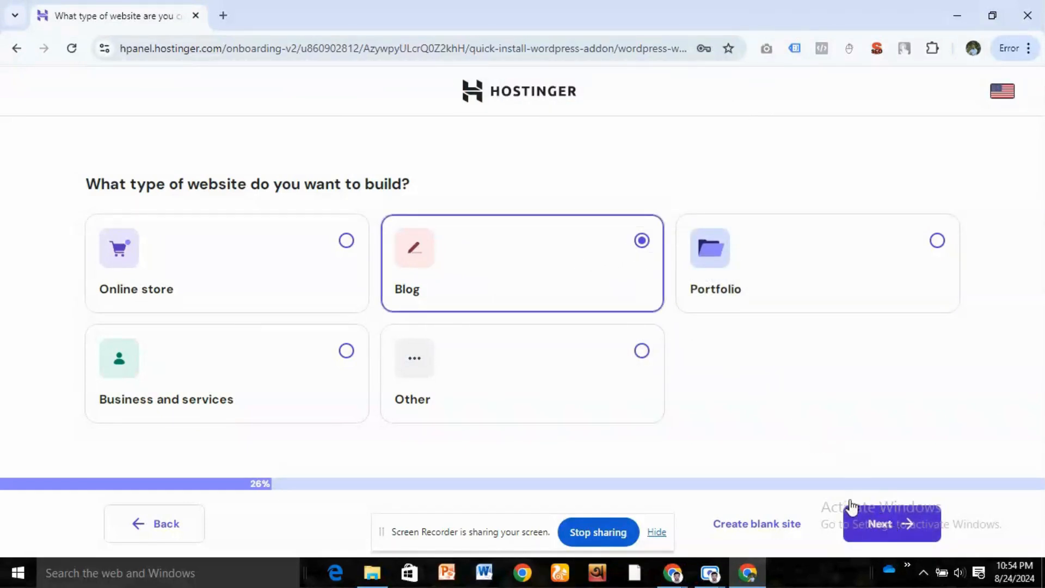
pyautogui.click(759, 529)
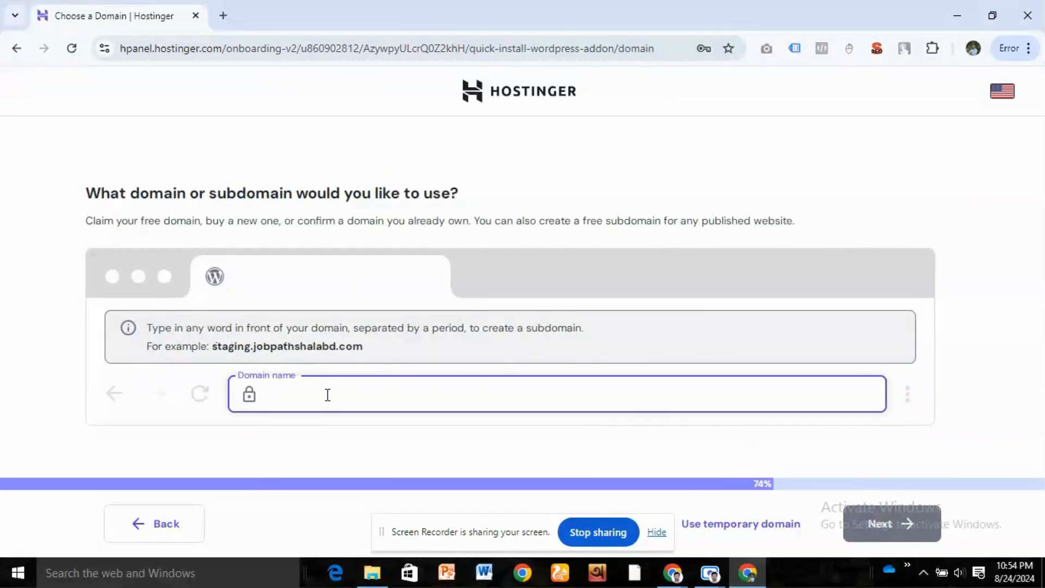
# - Set the new site's domain to kayakspy.com, registered at another provider, and continue the WordPress setup
pyautogui.write('kayak')
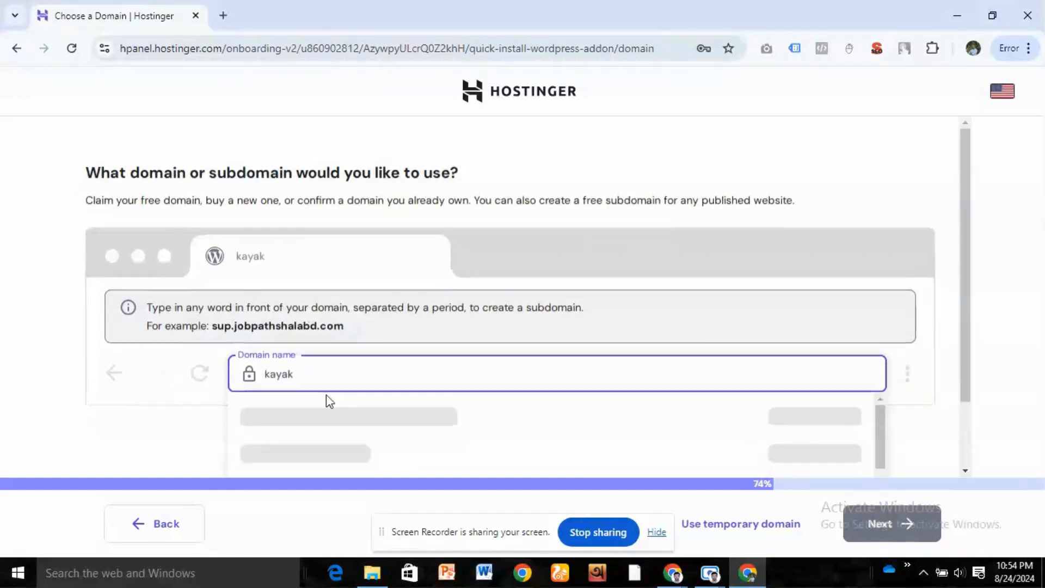
pyautogui.write('spy.com')
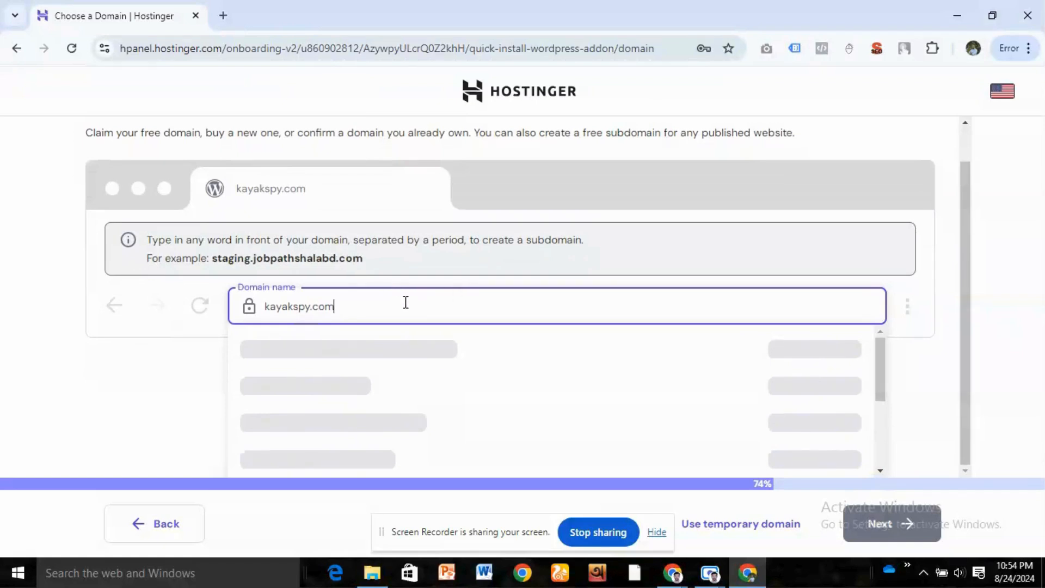
pyautogui.scroll(-4, 377, 358)
pyautogui.scroll(1, 378, 359)
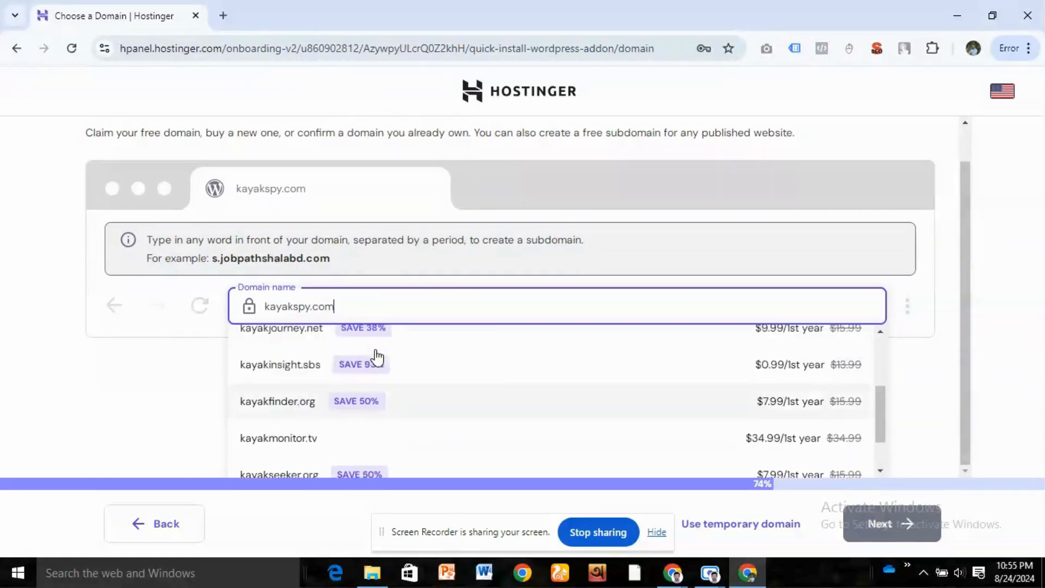
pyautogui.scroll(3, 377, 358)
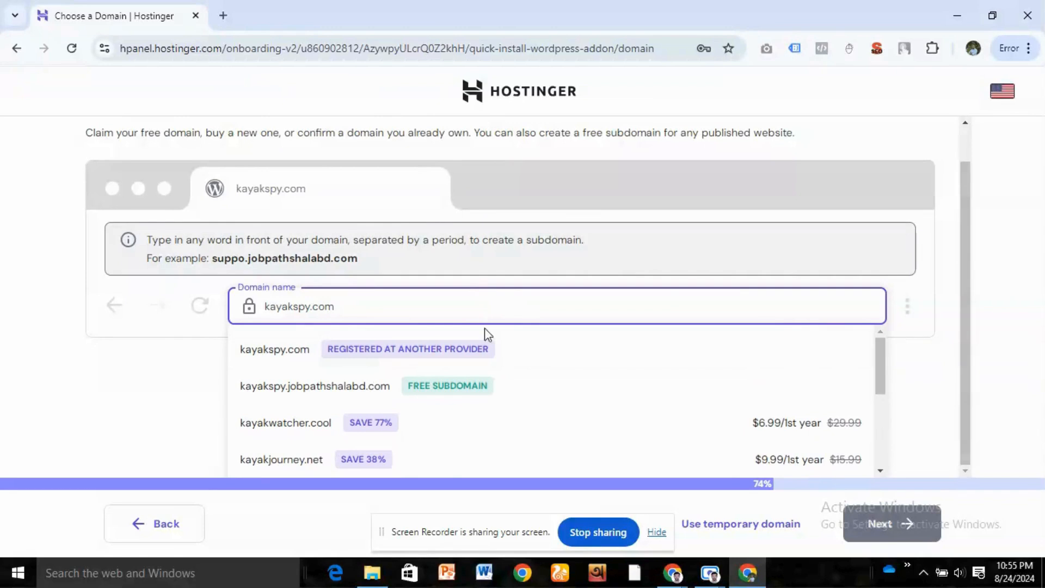
pyautogui.click(524, 356)
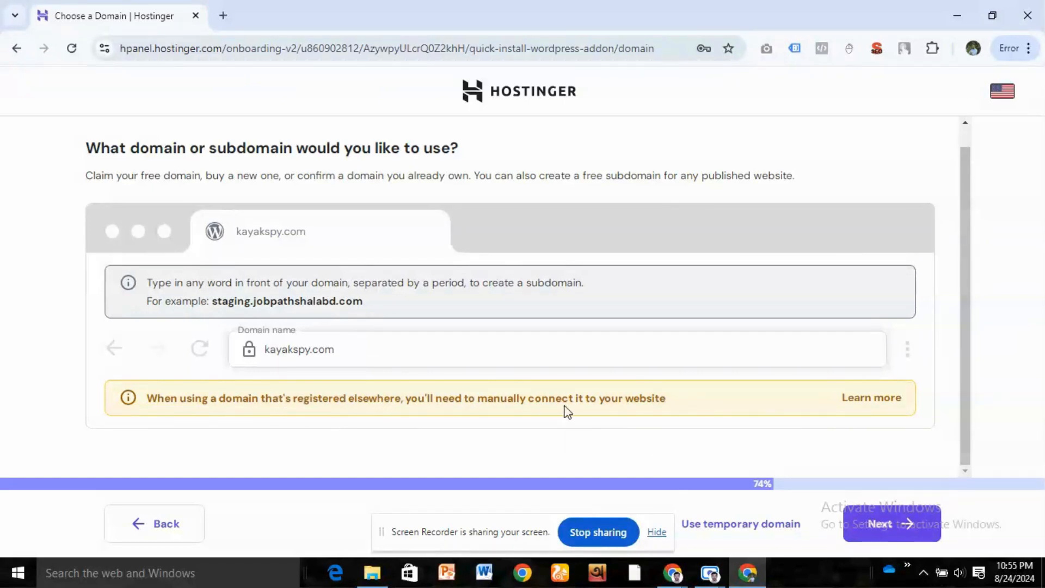
pyautogui.click(896, 521)
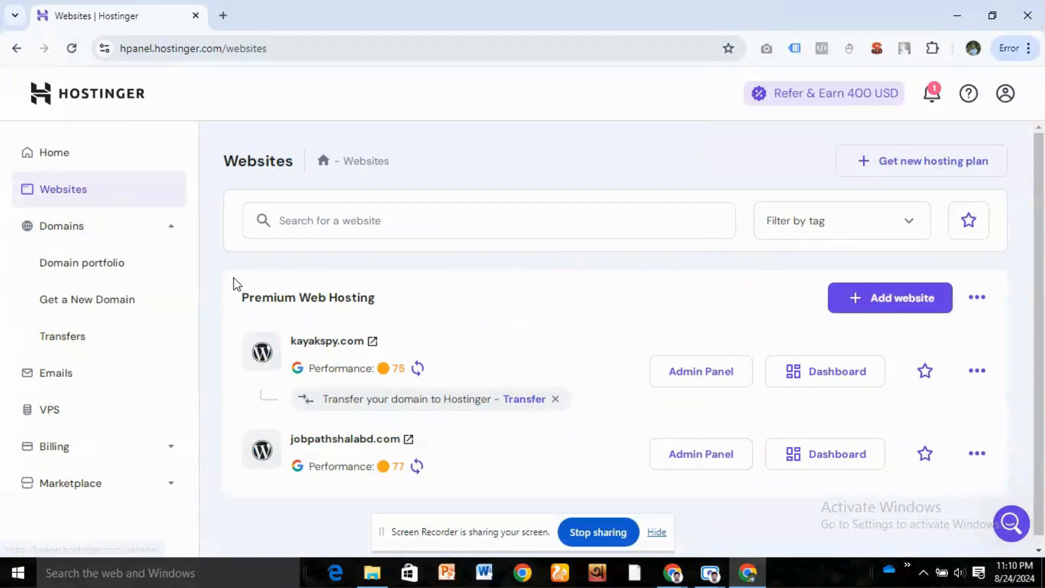
# - Open the WordPress admin of kayakspy.com from the Websites list and display its installed plugins
pyautogui.scroll(-1, 278, 275)
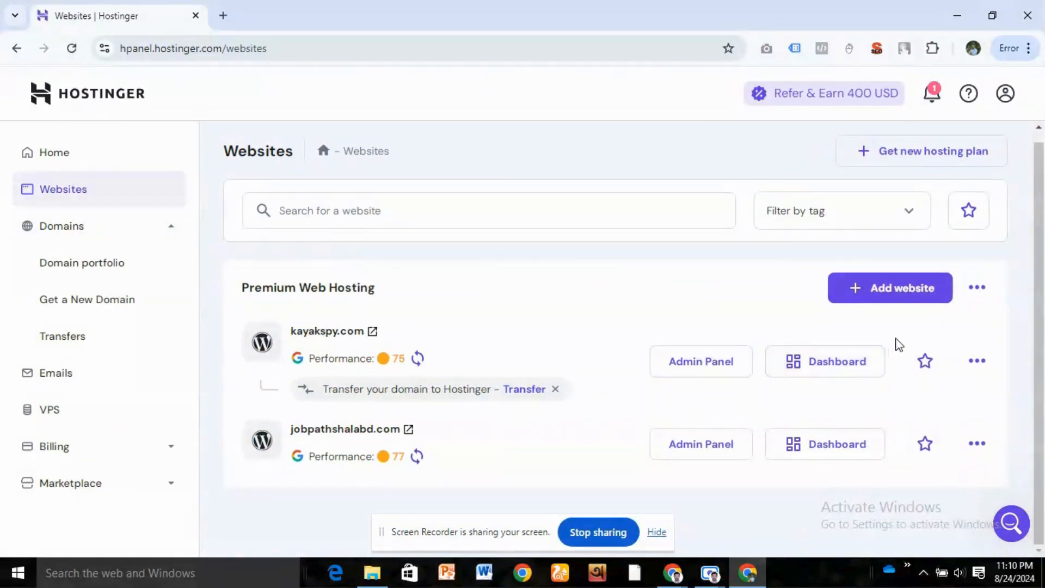
pyautogui.click(707, 365)
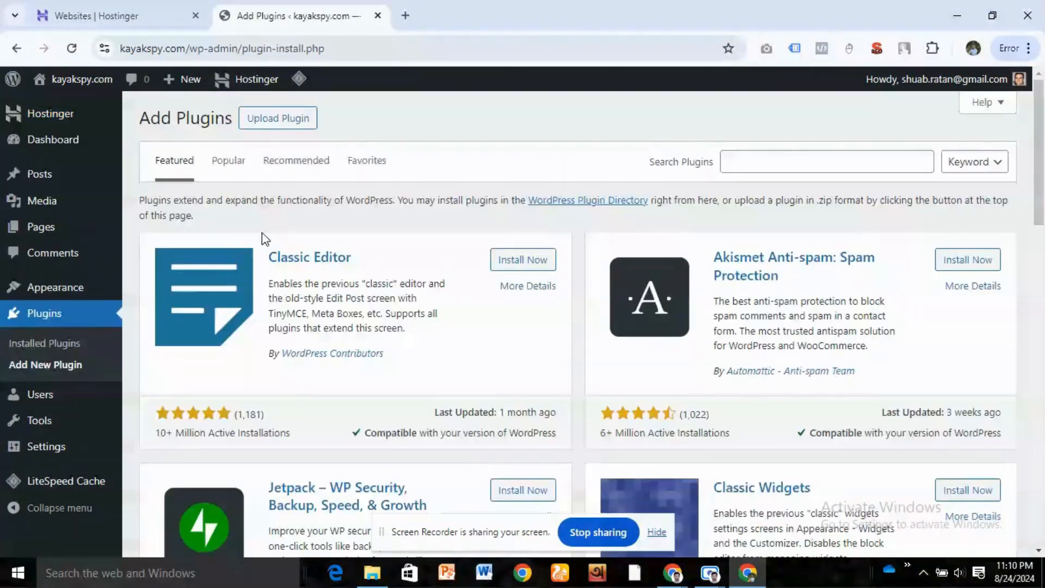
pyautogui.click(55, 341)
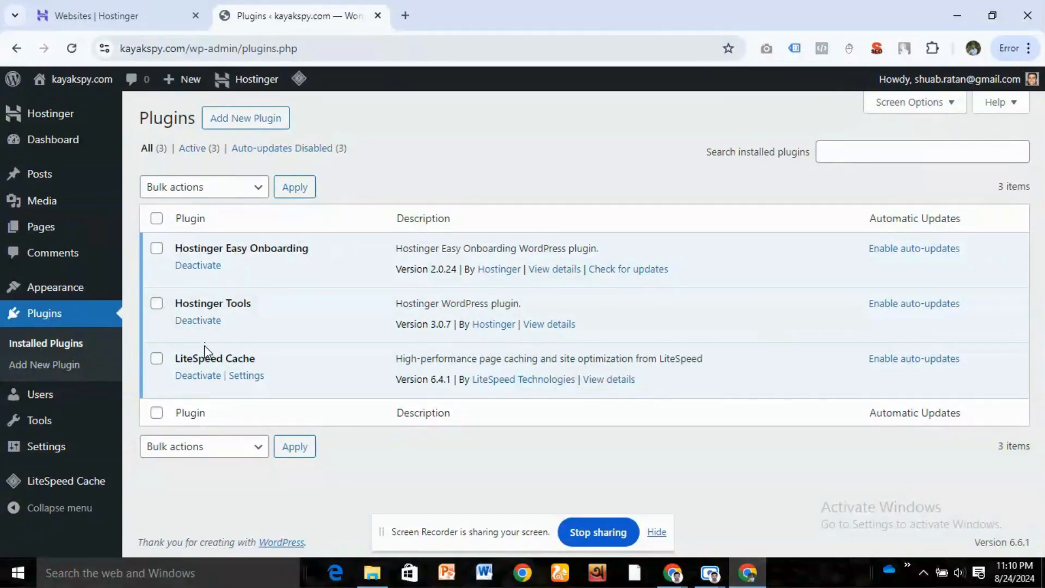
# - Deactivate all installed plugins in bulk: Hostinger Easy Onboarding, Hostinger Tools and LiteSpeed Cache
pyautogui.click(157, 218)
pyautogui.click(185, 191)
pyautogui.click(185, 237)
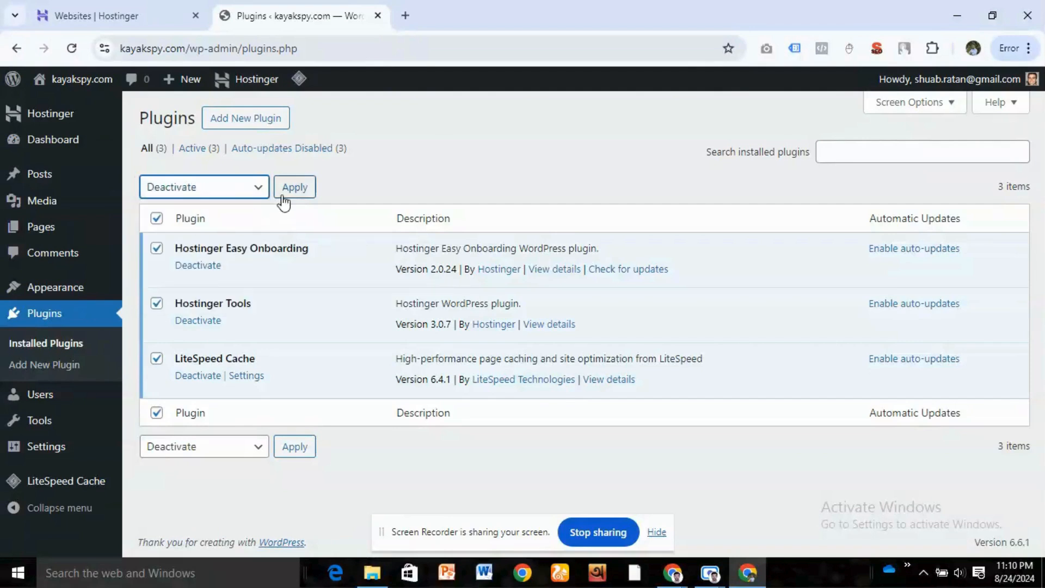
pyautogui.click(301, 189)
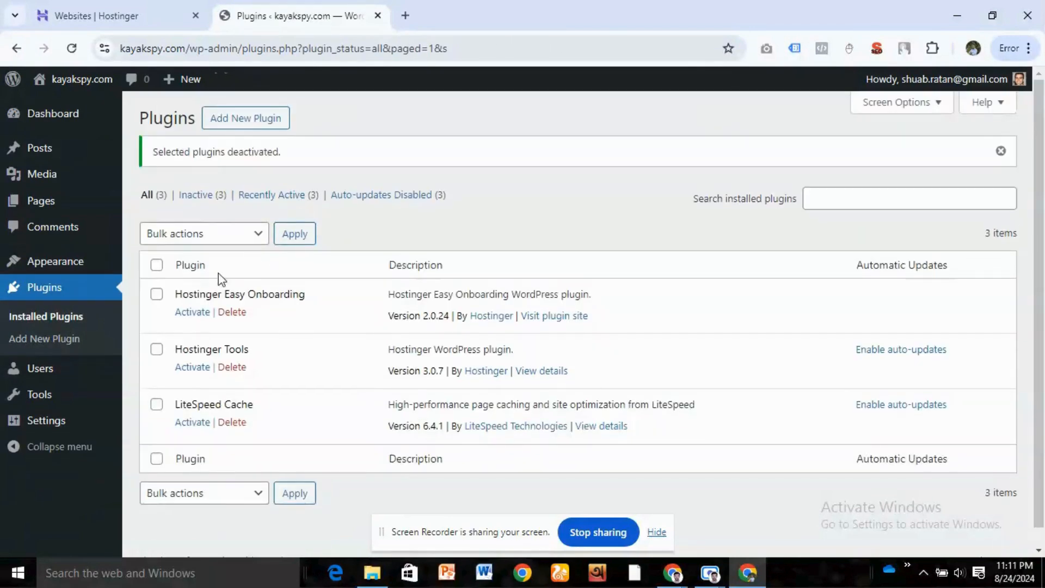
# - Delete all three deactivated plugins and their data in bulk
pyautogui.click(157, 264)
pyautogui.click(187, 234)
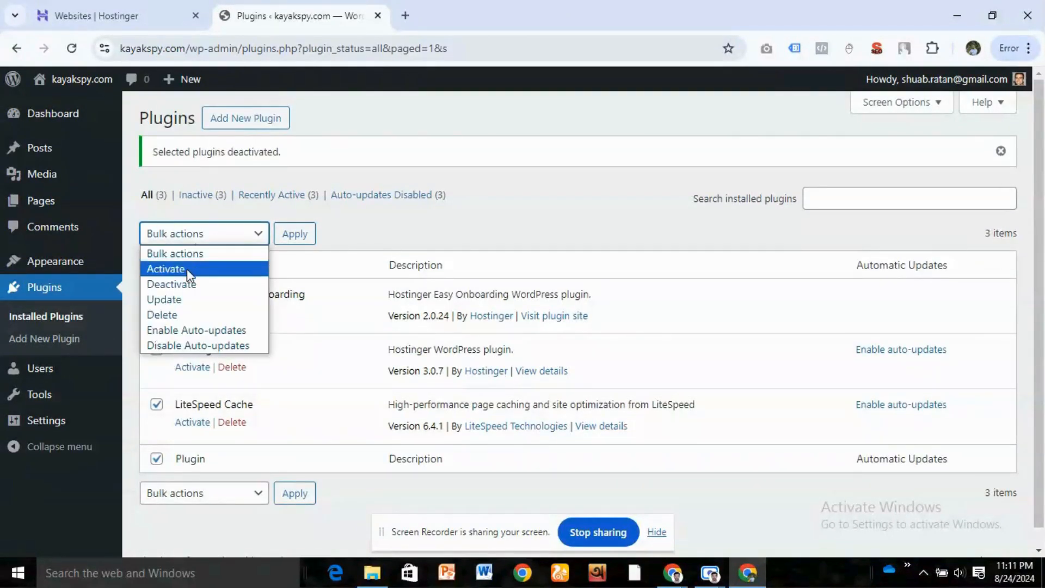
pyautogui.click(187, 313)
pyautogui.click(302, 234)
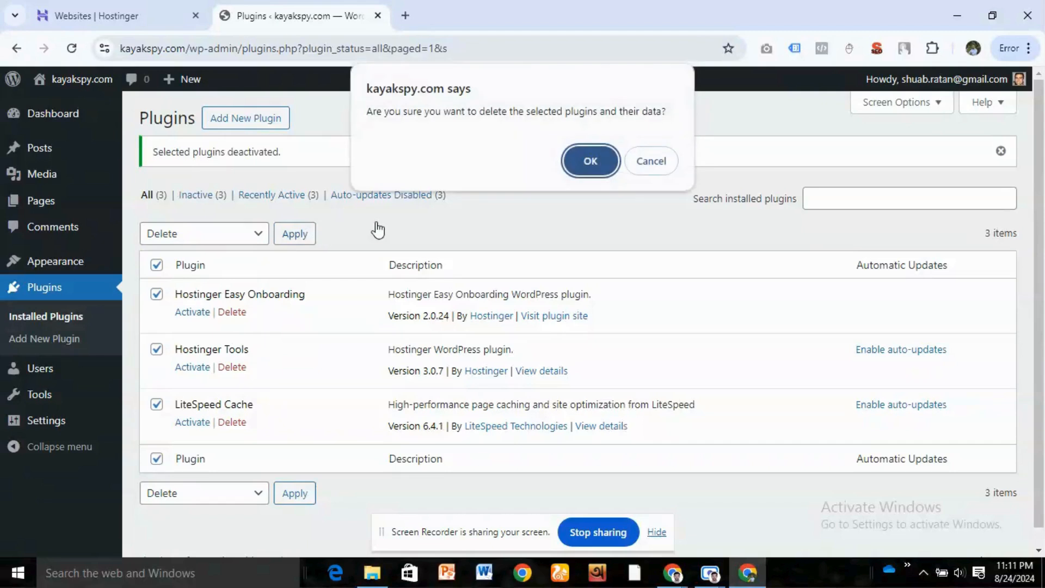
pyautogui.click(587, 161)
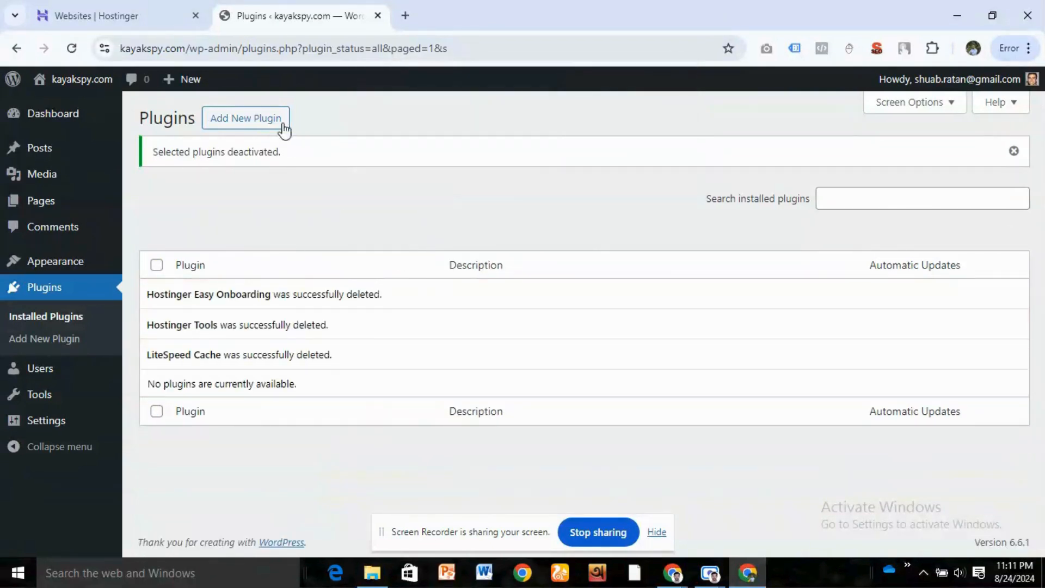
# - Search the plugin directory for "all in one wp migration", then install and activate All-in-One WP Migration and Backup
pyautogui.click(238, 121)
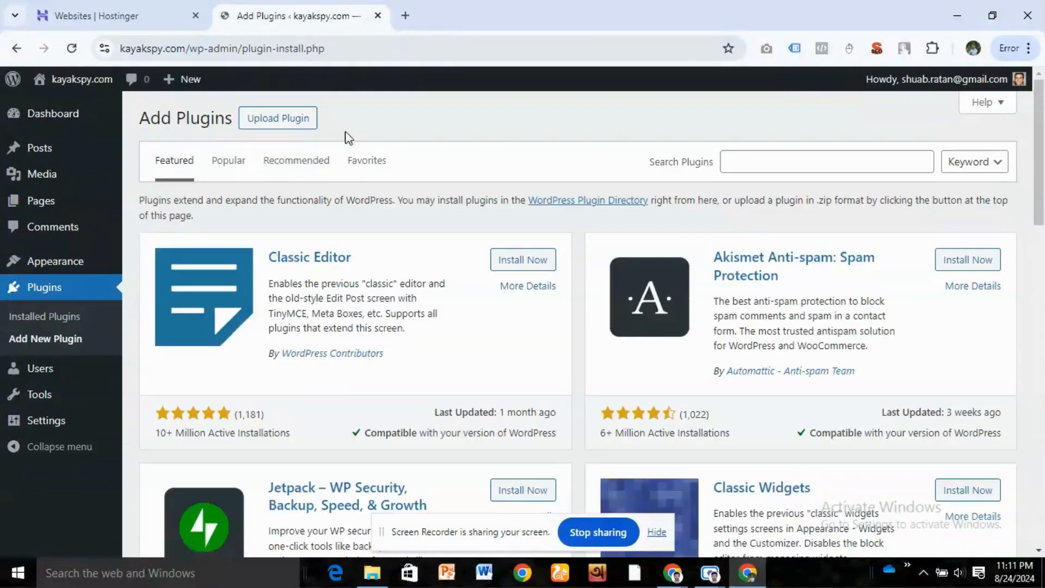
pyautogui.click(769, 161)
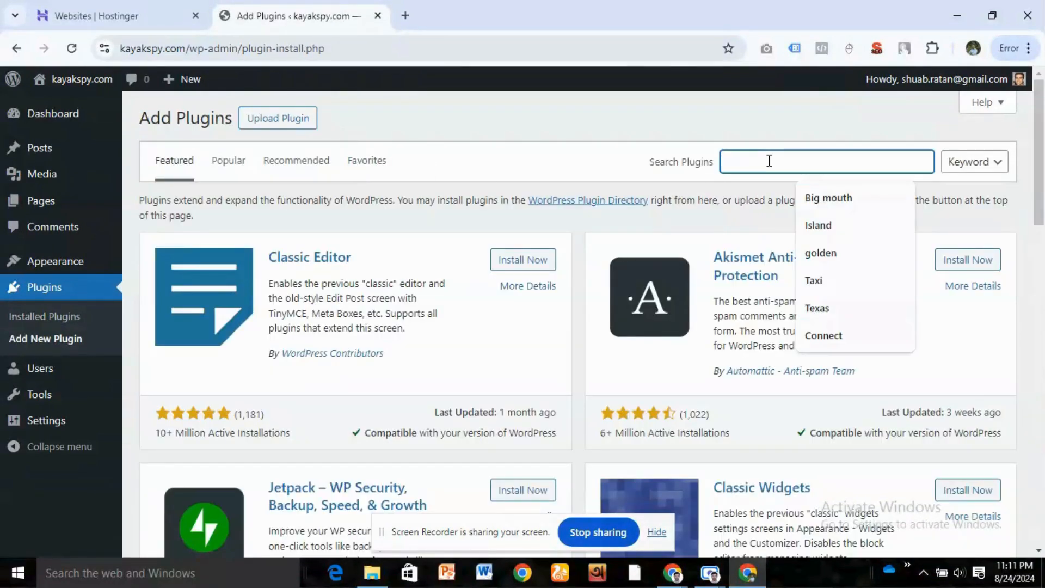
pyautogui.write('all in one')
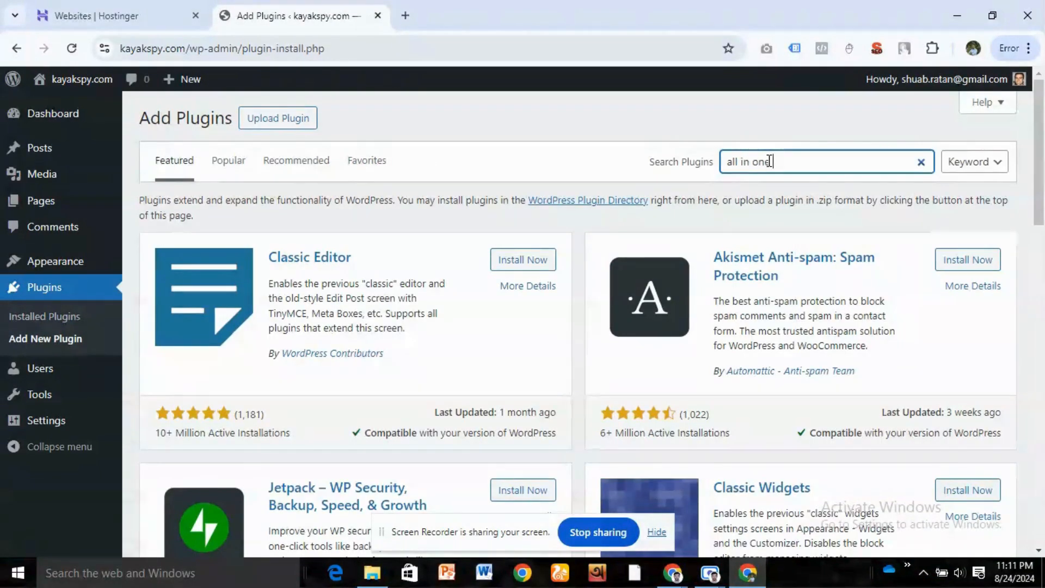
pyautogui.write(' wp migration')
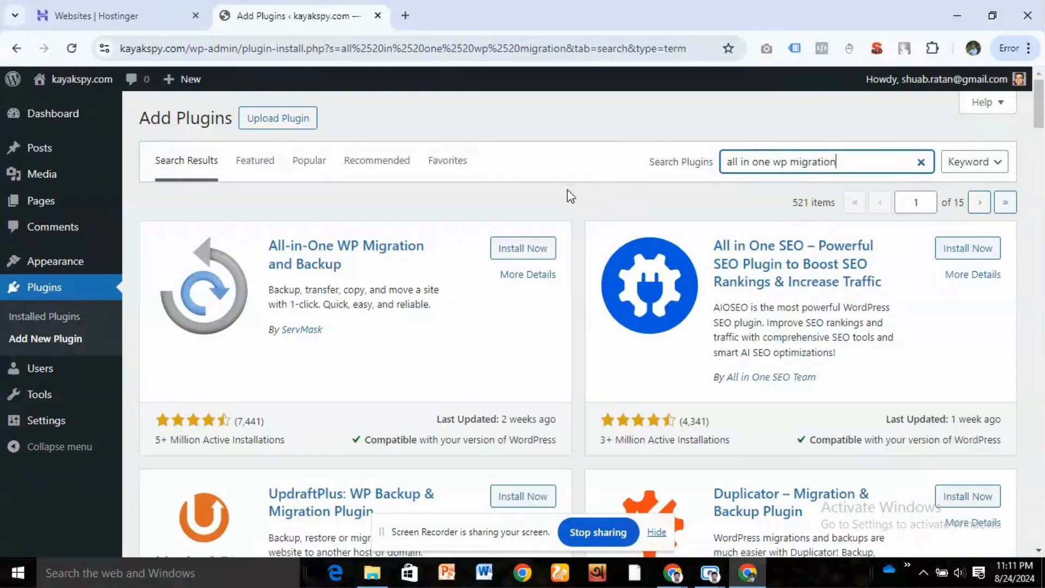
pyautogui.click(529, 248)
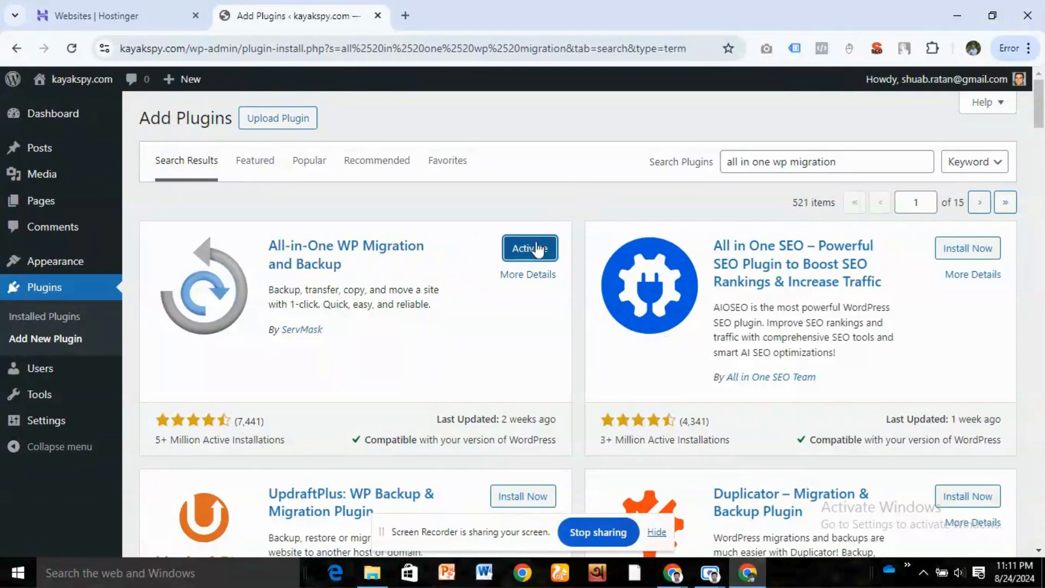
pyautogui.click(538, 249)
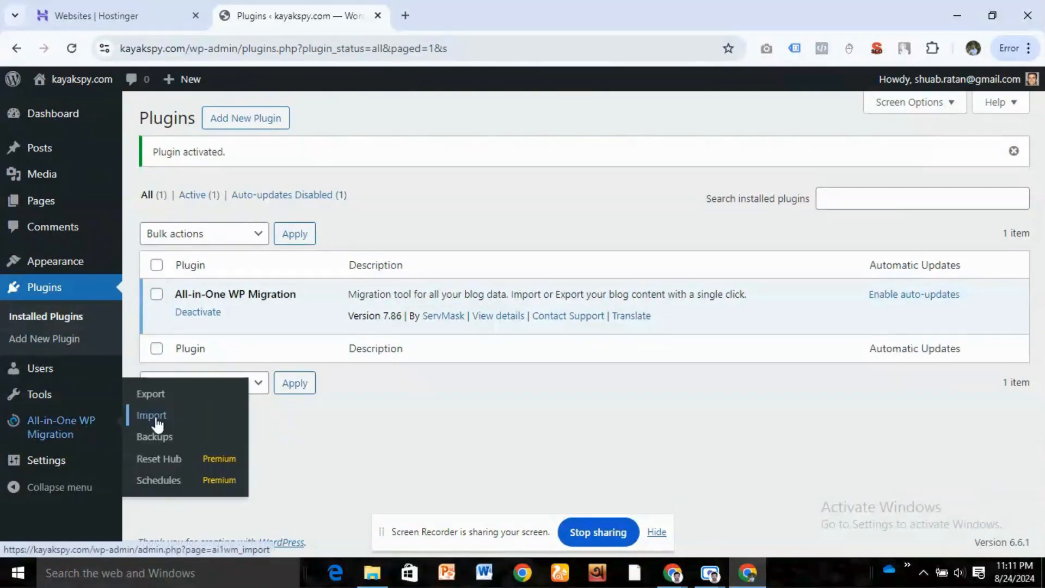
pyautogui.click(152, 417)
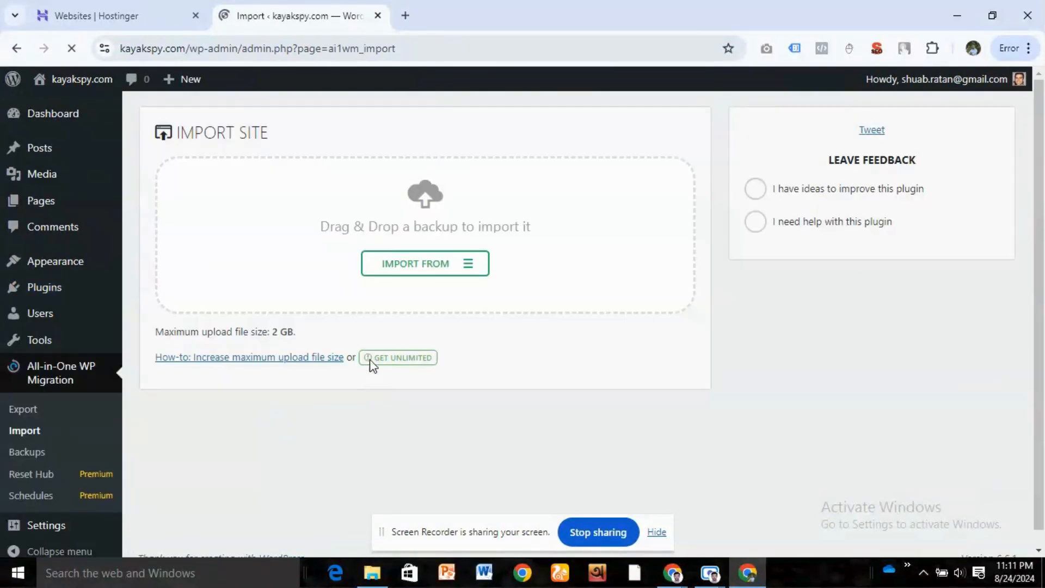
pyautogui.click(424, 268)
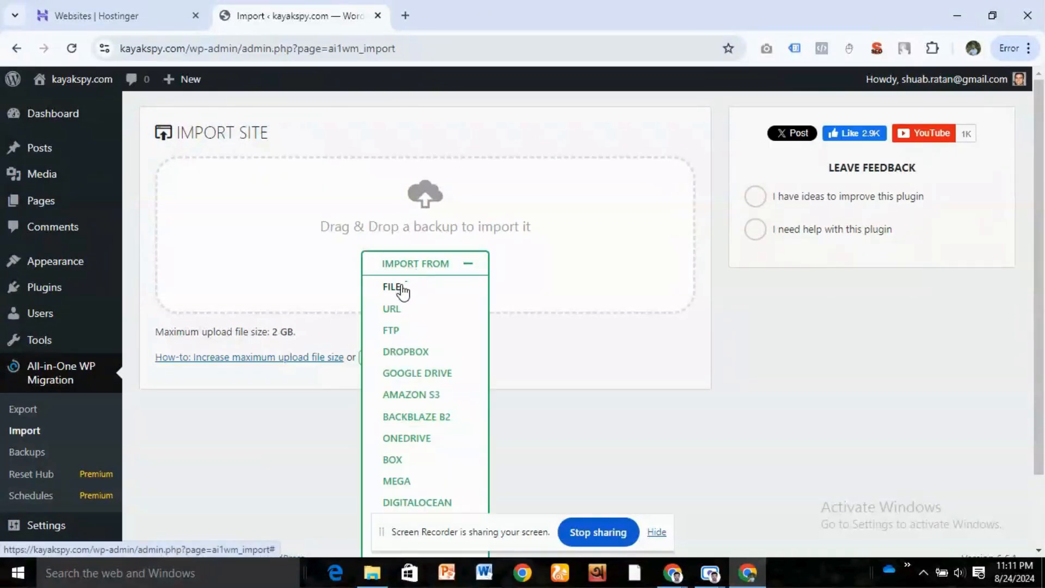
pyautogui.click(408, 291)
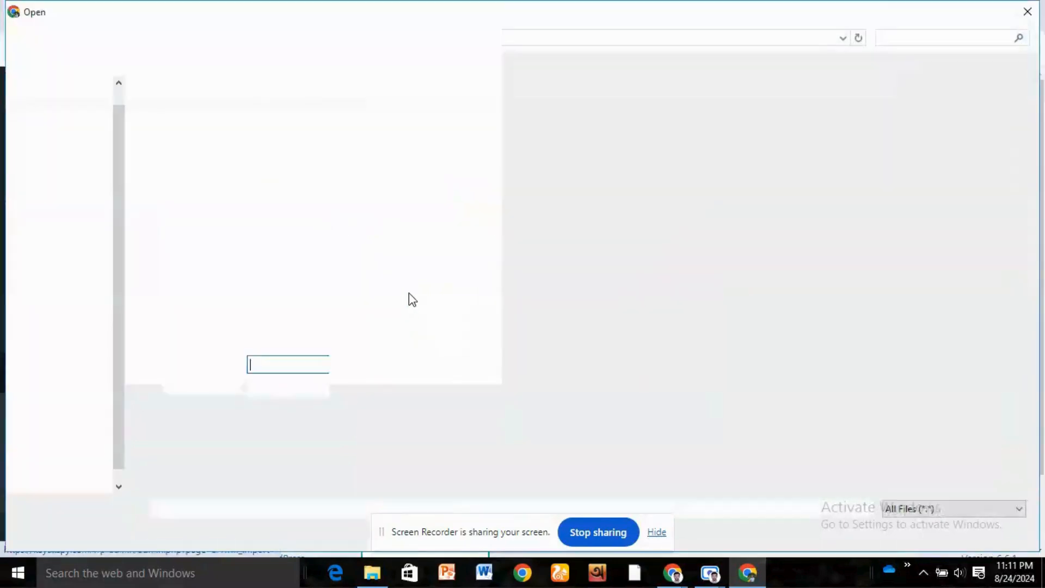
pyautogui.click(602, 158)
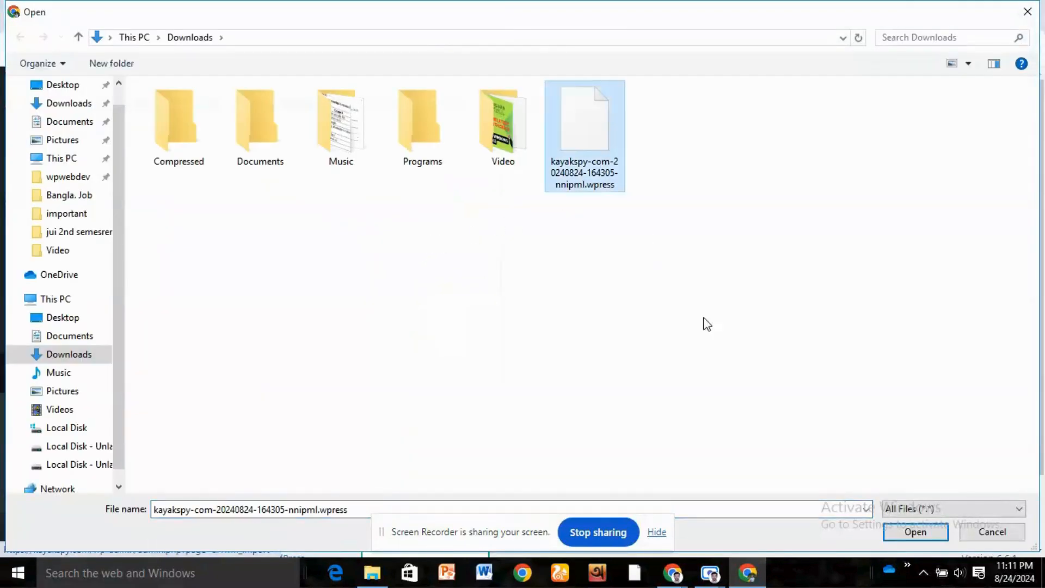
pyautogui.click(915, 531)
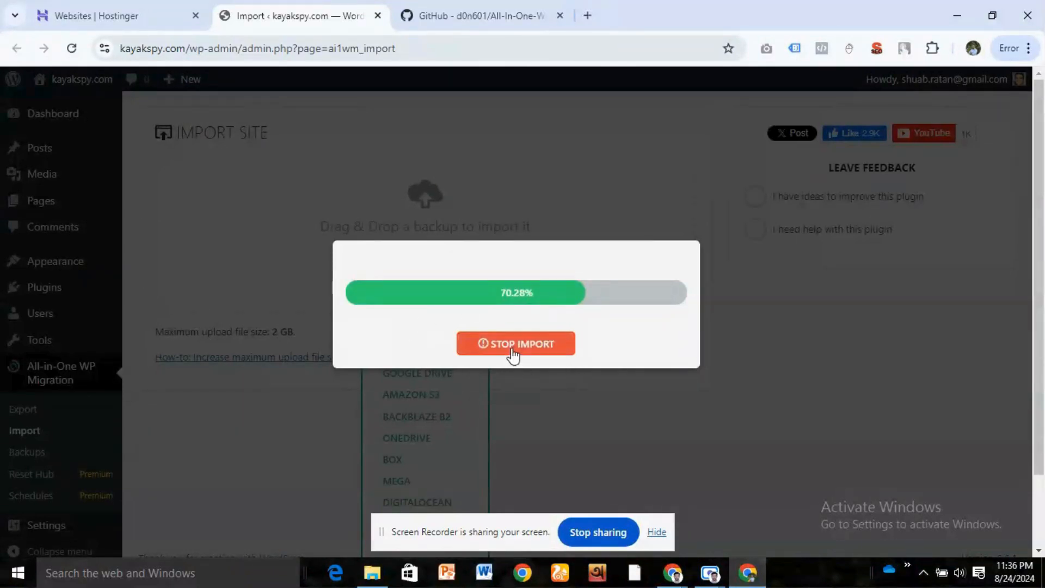
pyautogui.click(513, 348)
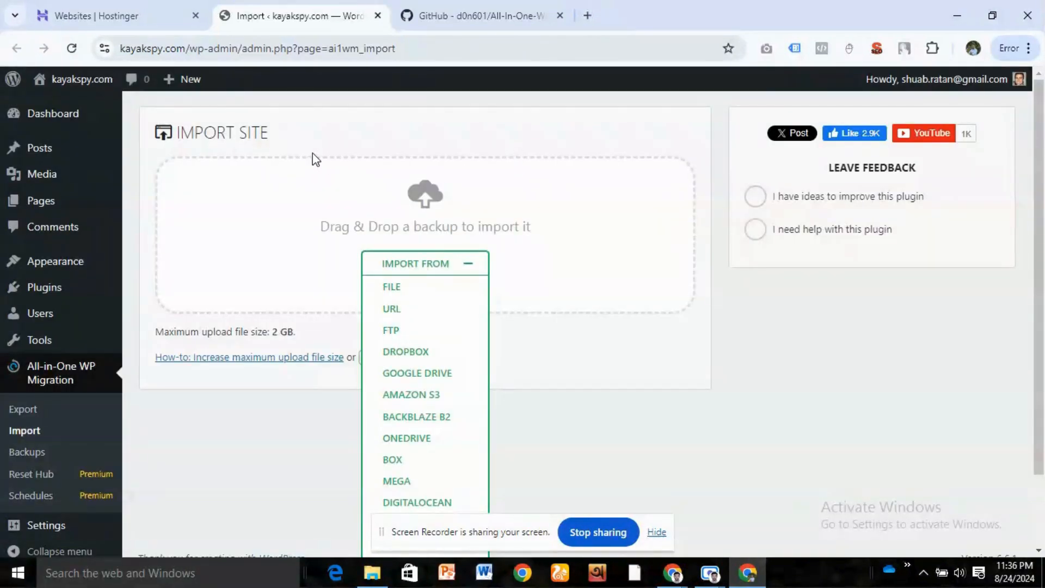
# - Open the file manager from the Hostinger dashboard of kayakspy.com and go into the public_html folder
pyautogui.click(110, 7)
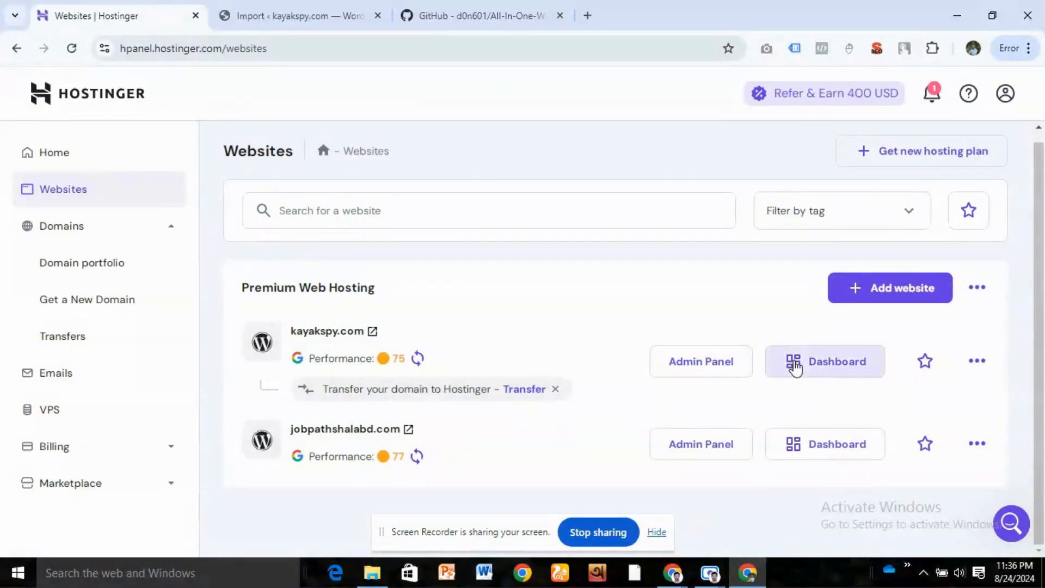
pyautogui.click(814, 366)
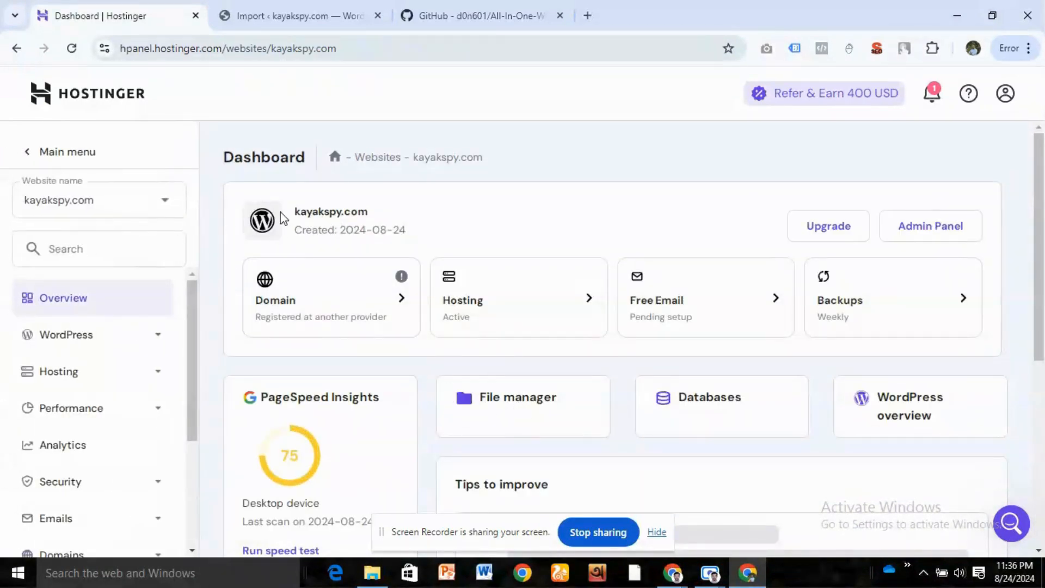
pyautogui.moveTo(293, 212); pyautogui.dragTo(420, 213)
pyautogui.click(524, 409)
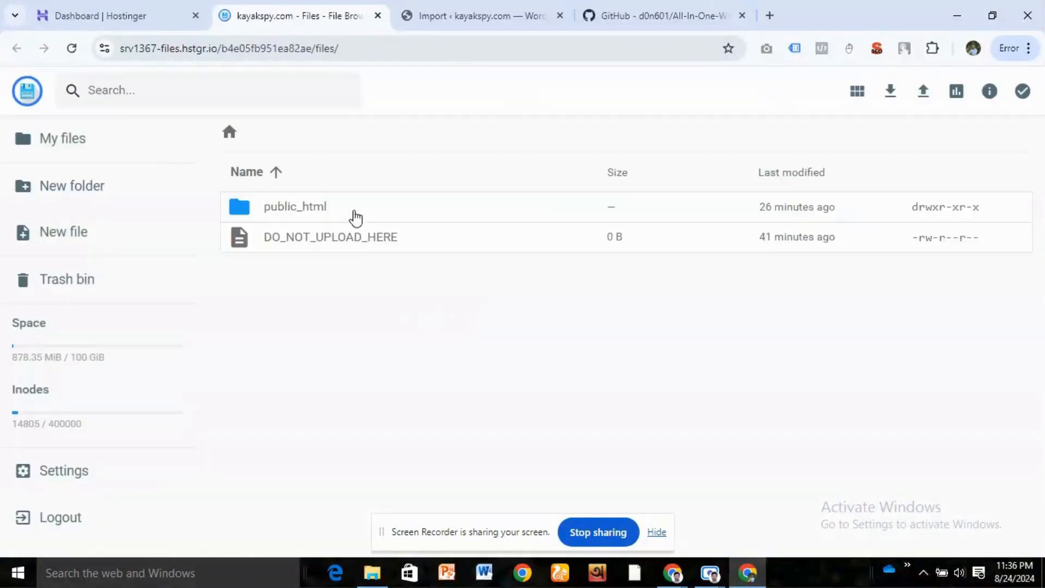
pyautogui.doubleClick(382, 212)
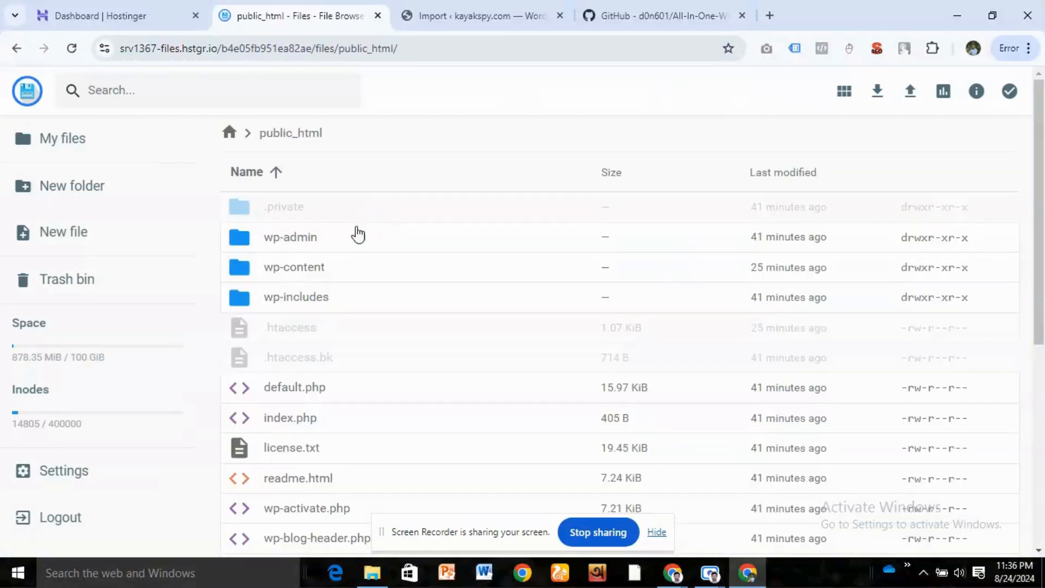
pyautogui.doubleClick(327, 267)
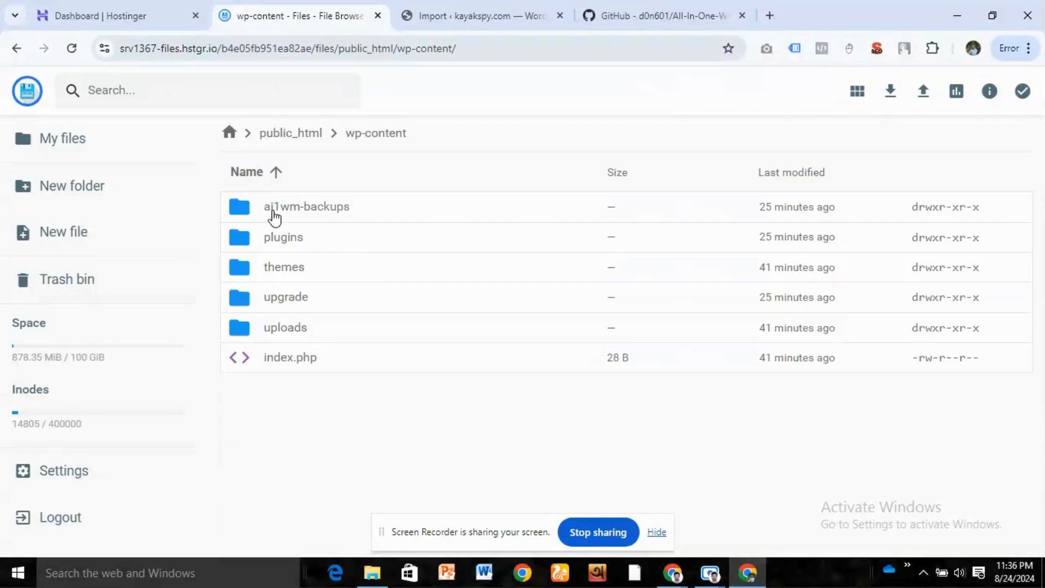
pyautogui.click(405, 214)
pyautogui.doubleClick(405, 213)
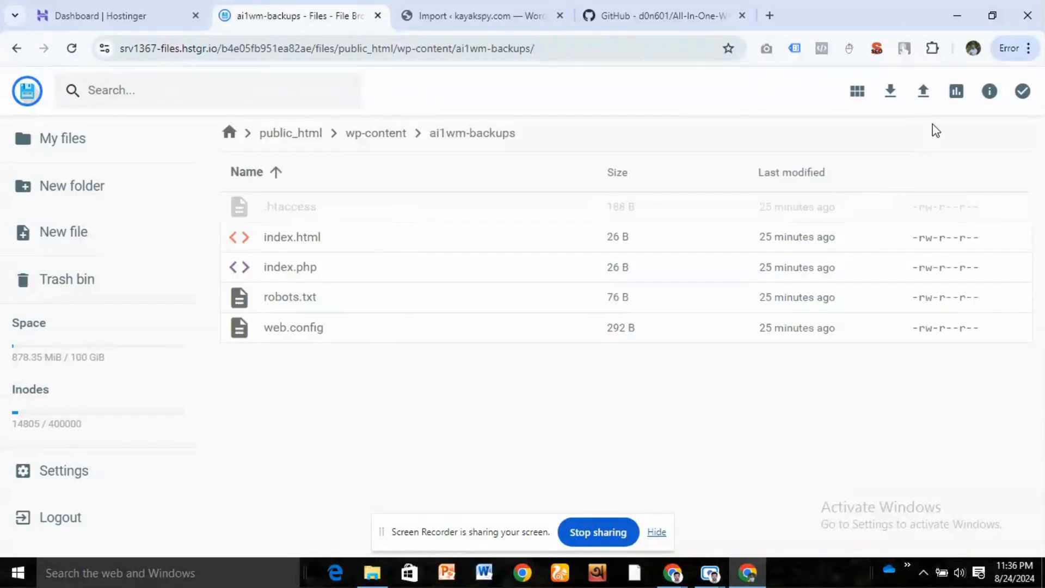
pyautogui.click(926, 94)
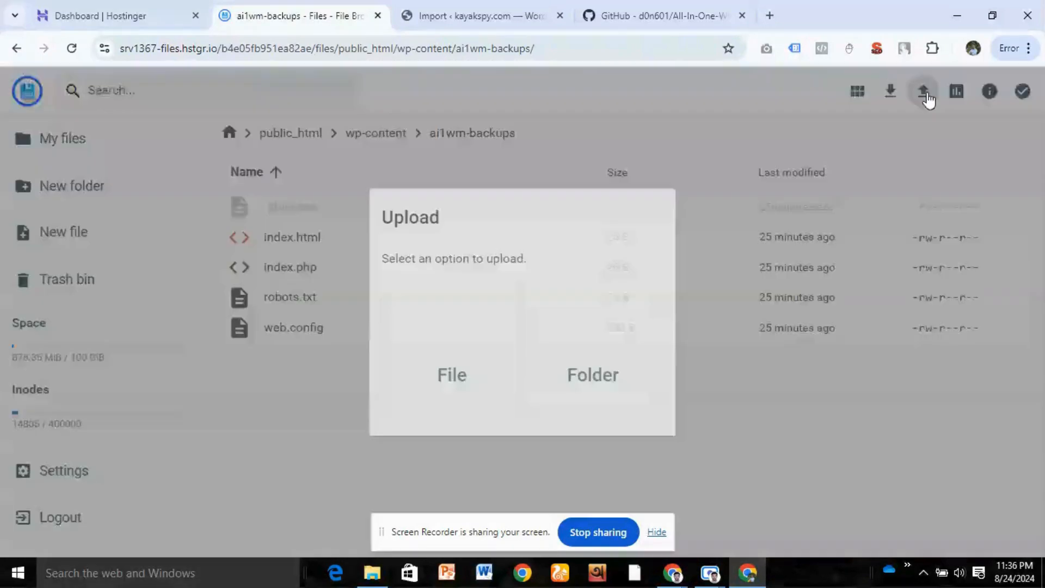
pyautogui.click(471, 359)
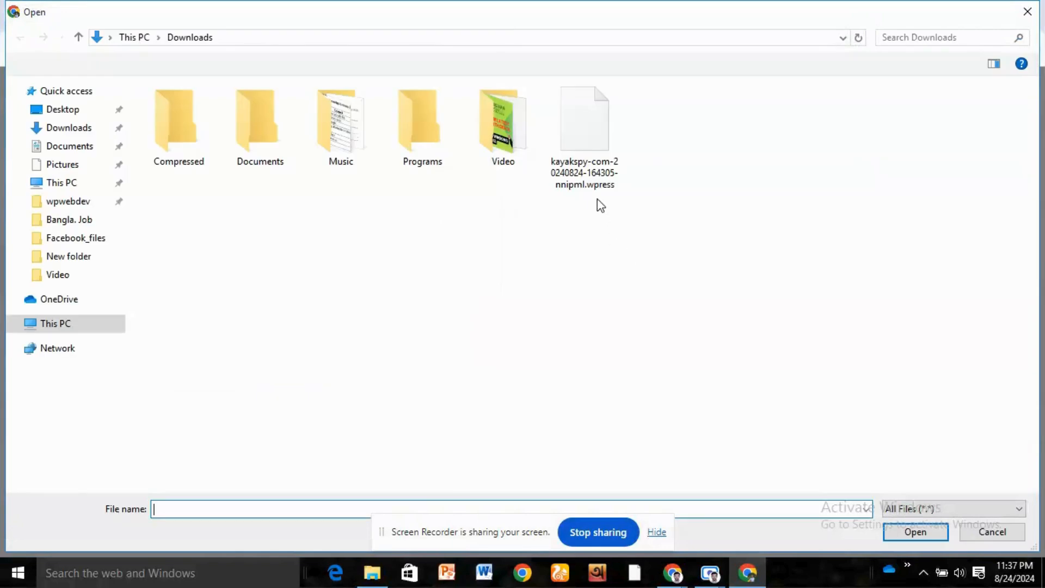
pyautogui.click(599, 169)
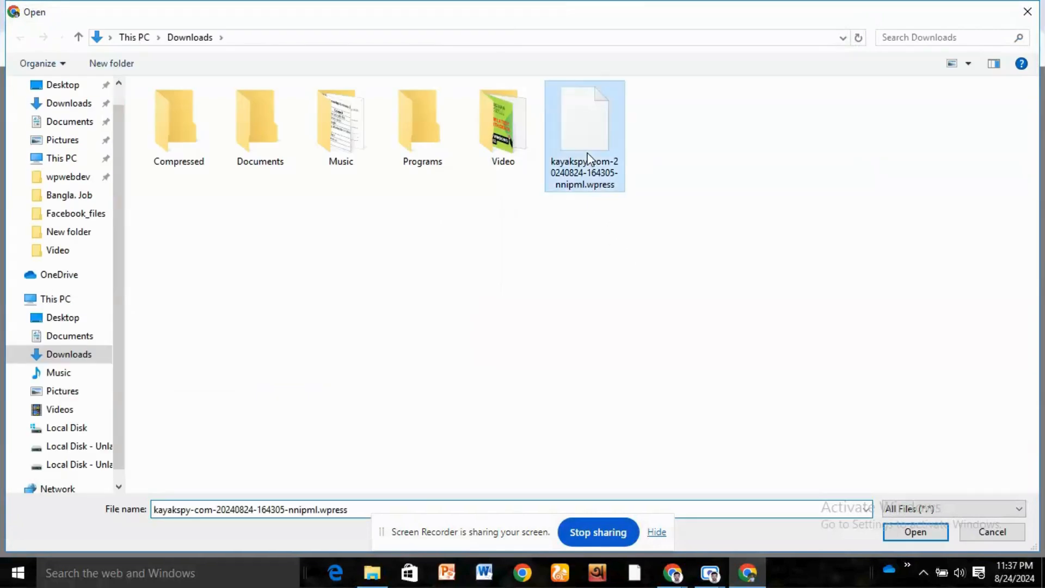
pyautogui.click(914, 531)
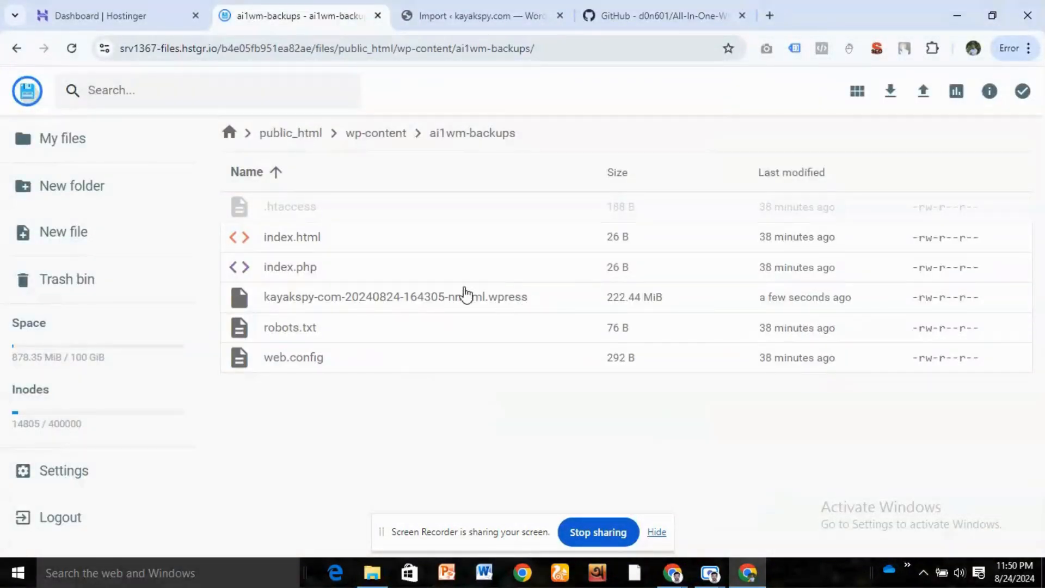
# - Deactivate the All-in-One WP Migration plugin in the WordPress admin of kayakspy.com
pyautogui.click(445, 8)
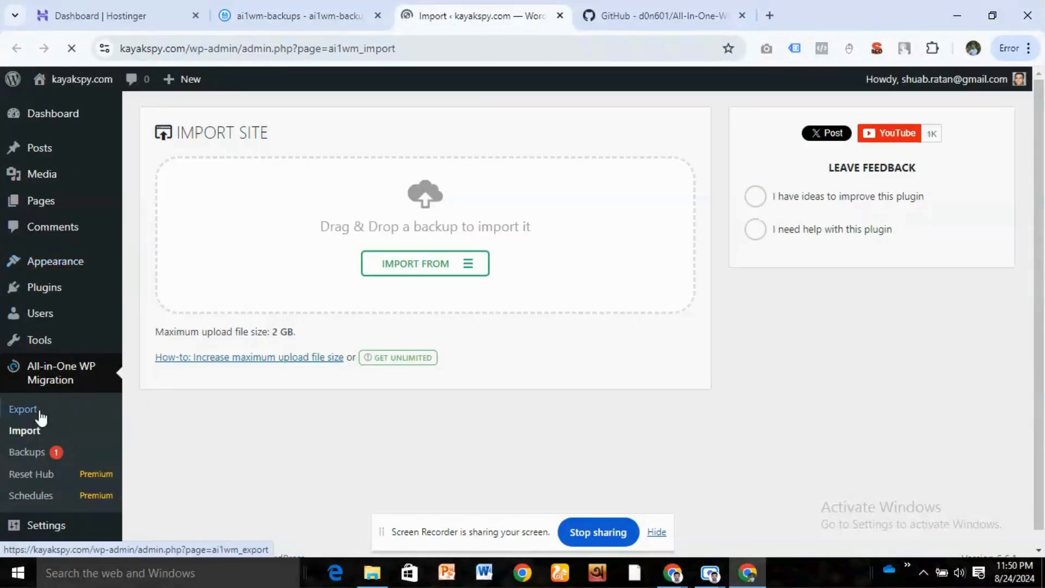
pyautogui.moveTo(56, 296)
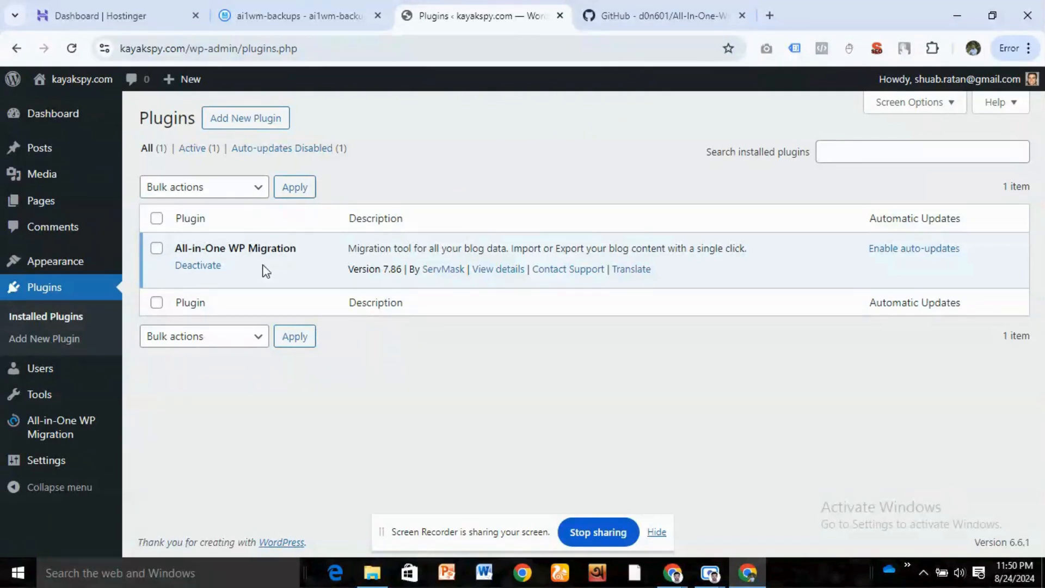
pyautogui.click(205, 268)
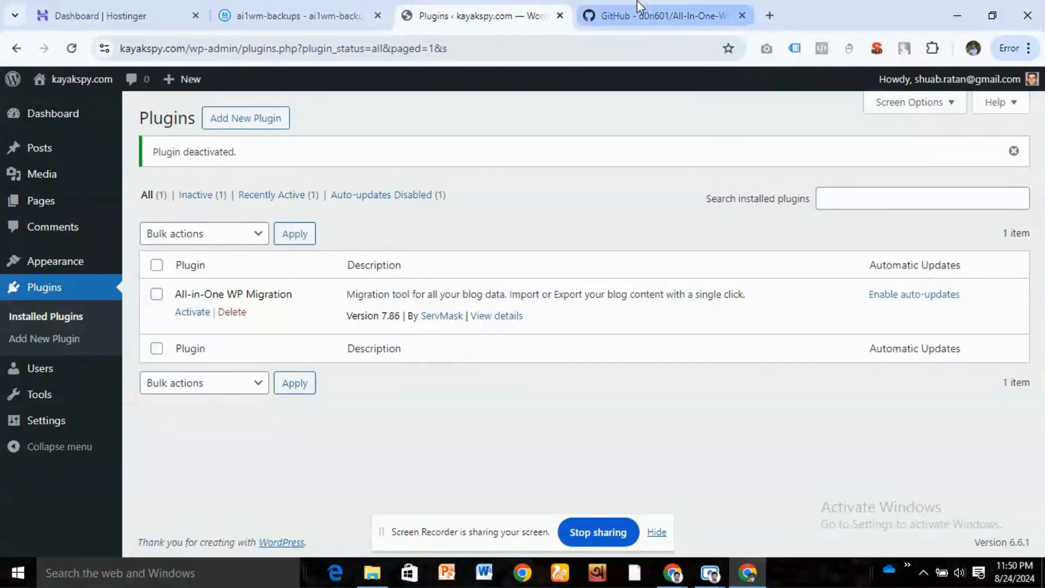
# - Download the All-In-One-WP-Migration-With-Import repository from GitHub as a ZIP file
pyautogui.click(637, 4)
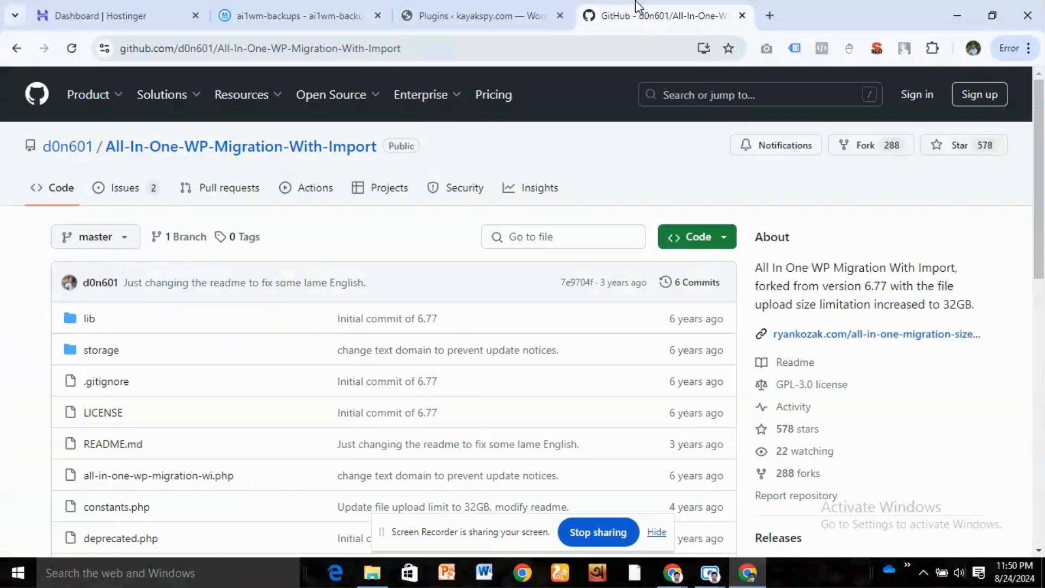
pyautogui.click(723, 245)
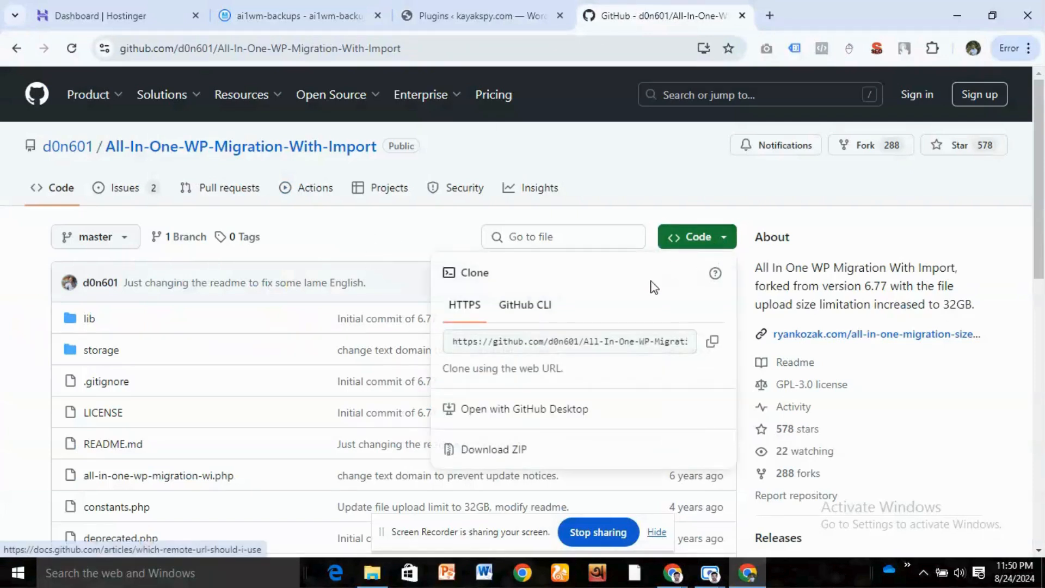
pyautogui.click(508, 453)
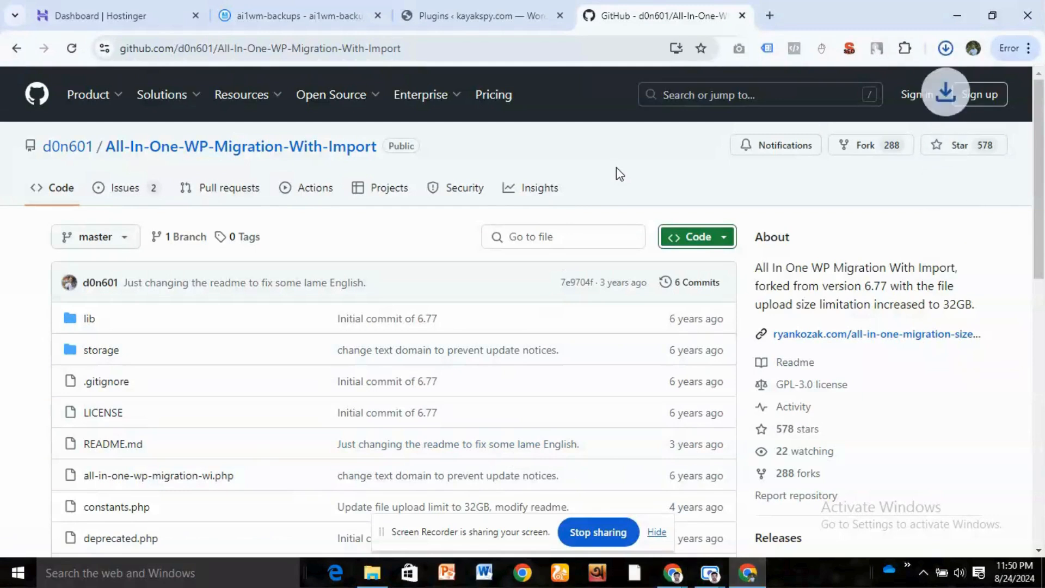
pyautogui.click(946, 50)
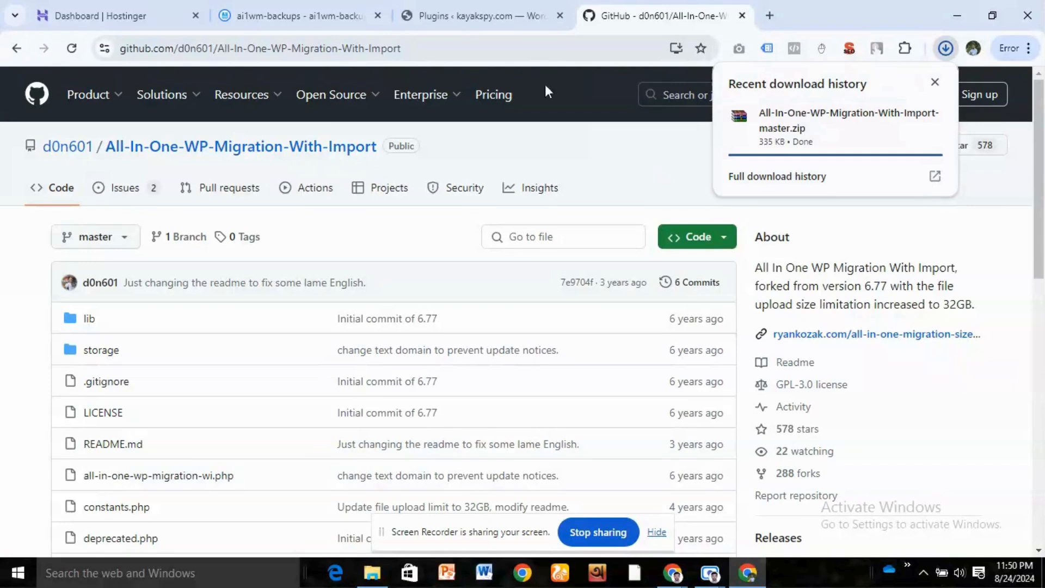
# - Upload All-In-One-WP-Migration-With-Import-master.zip as a new WordPress plugin, then install and activate it
pyautogui.click(497, 5)
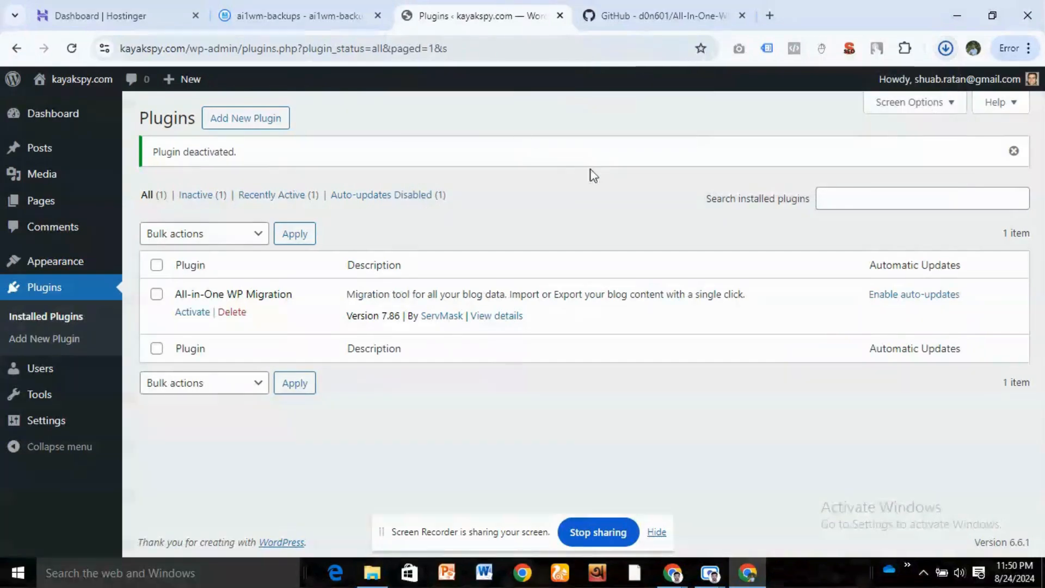
pyautogui.click(245, 121)
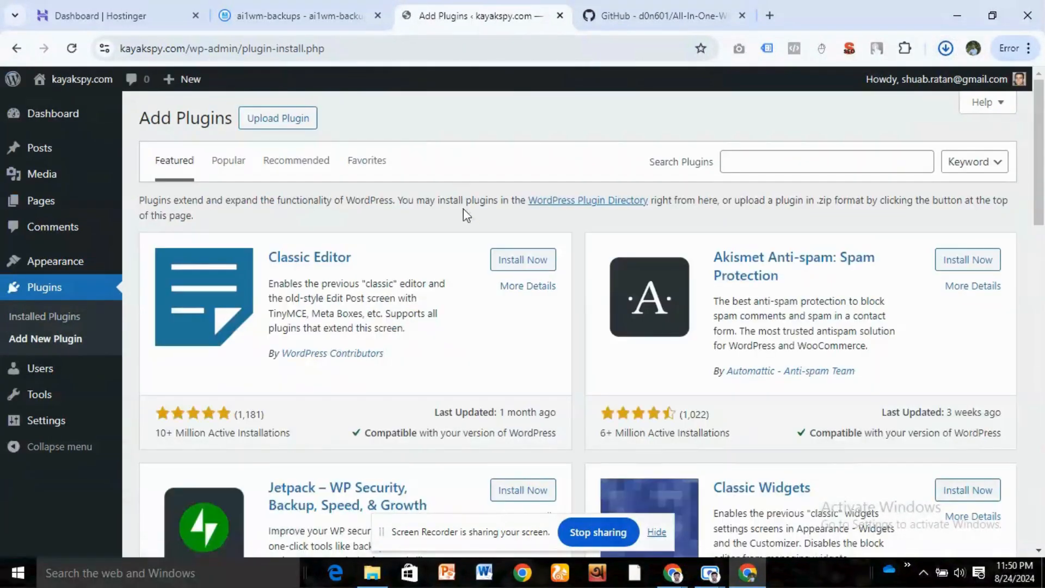
pyautogui.click(278, 118)
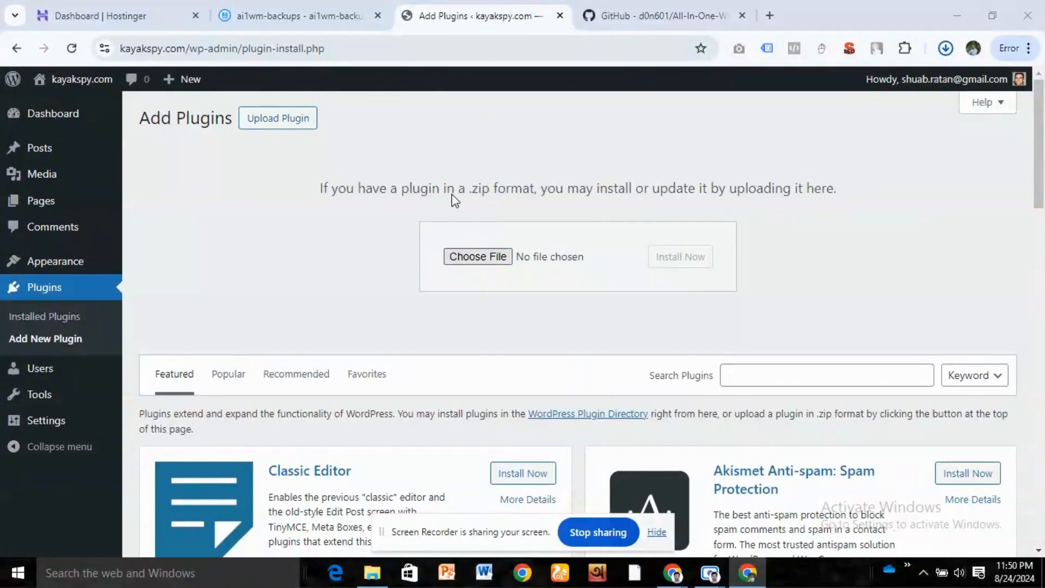
pyautogui.click(451, 256)
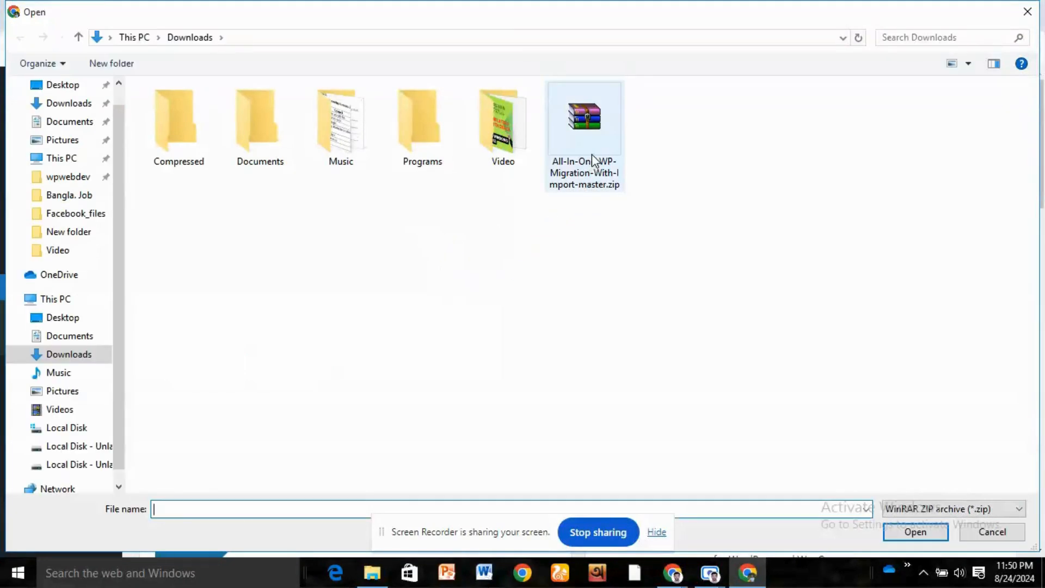
pyautogui.click(587, 174)
pyautogui.click(918, 532)
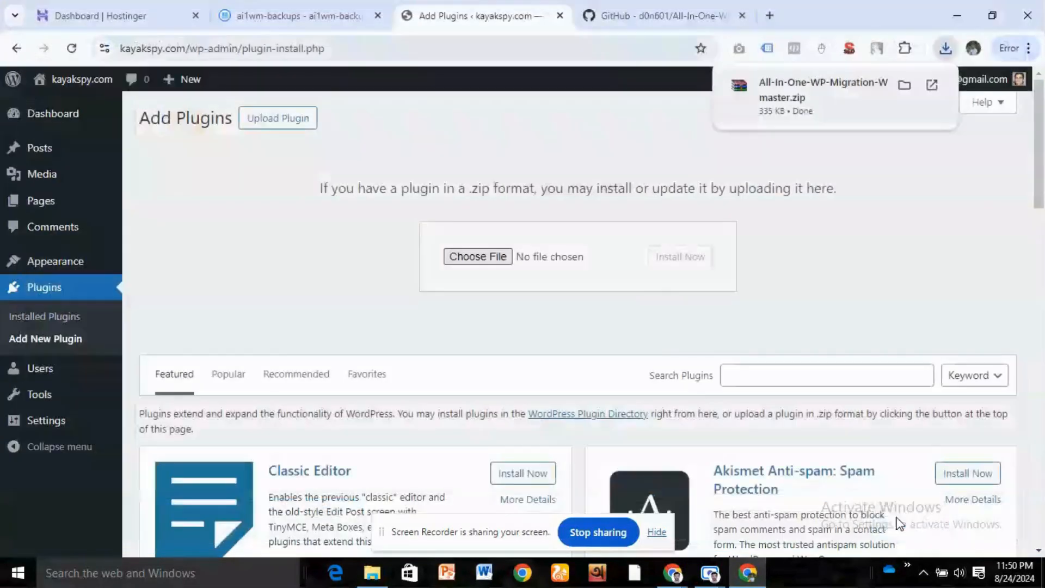
pyautogui.click(680, 257)
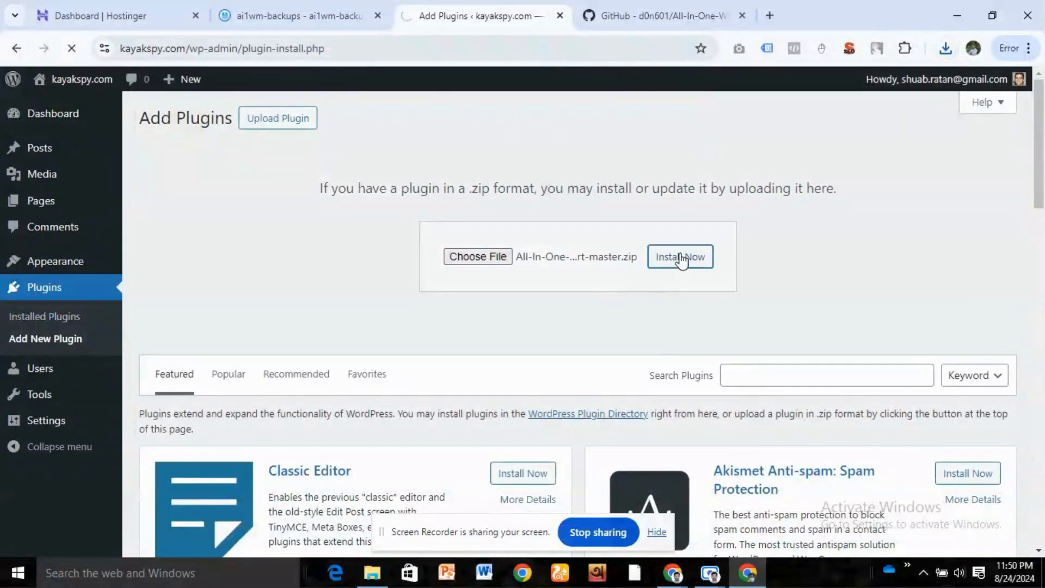
pyautogui.click(186, 255)
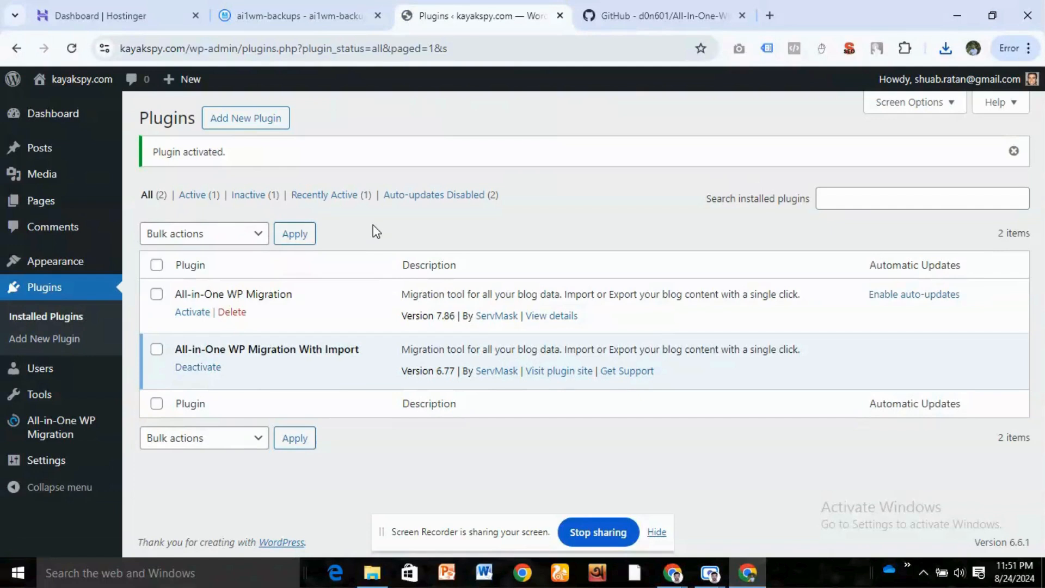
pyautogui.moveTo(46, 430)
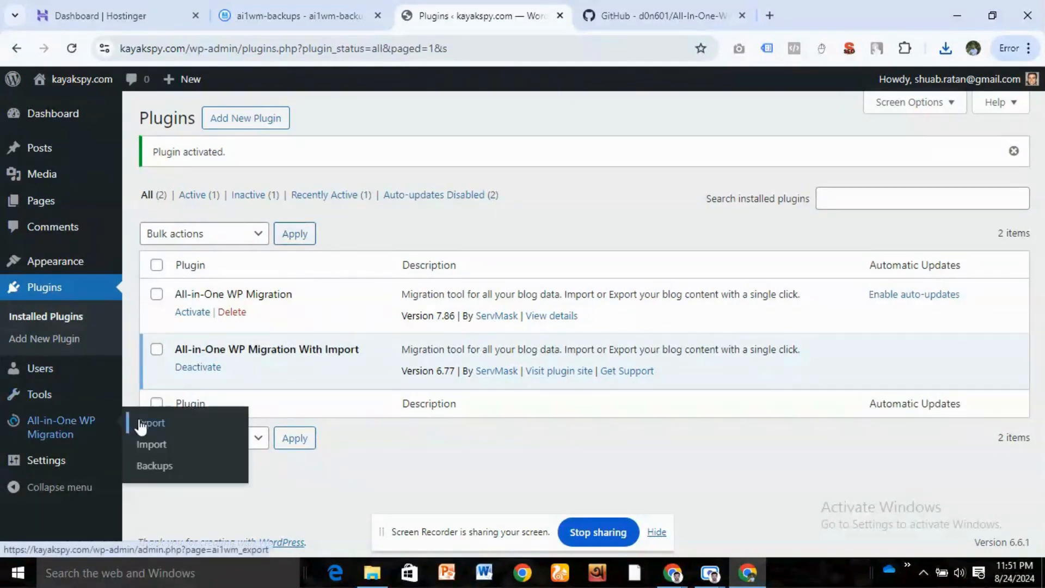
pyautogui.click(156, 465)
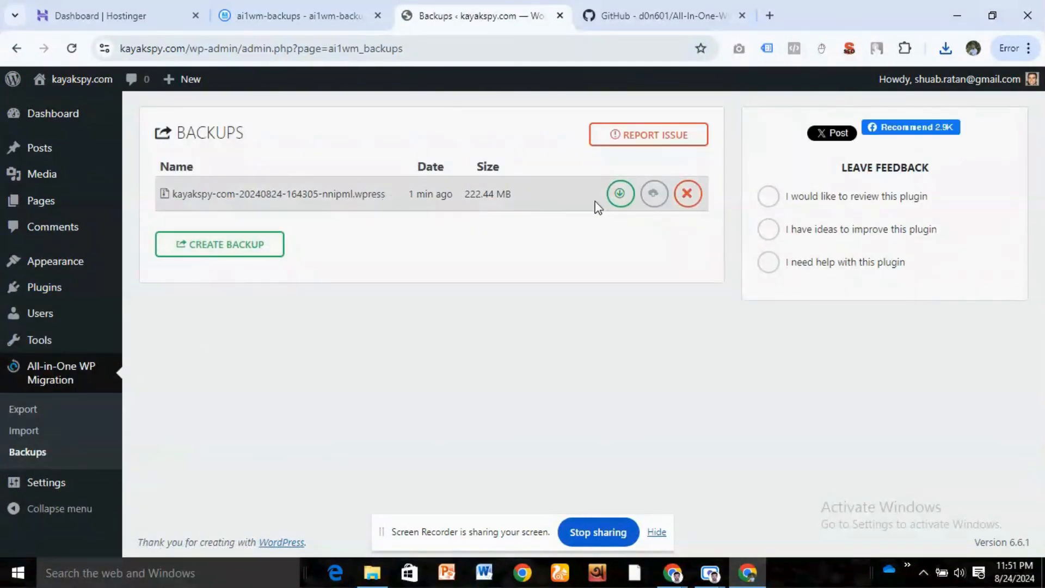
pyautogui.click(638, 202)
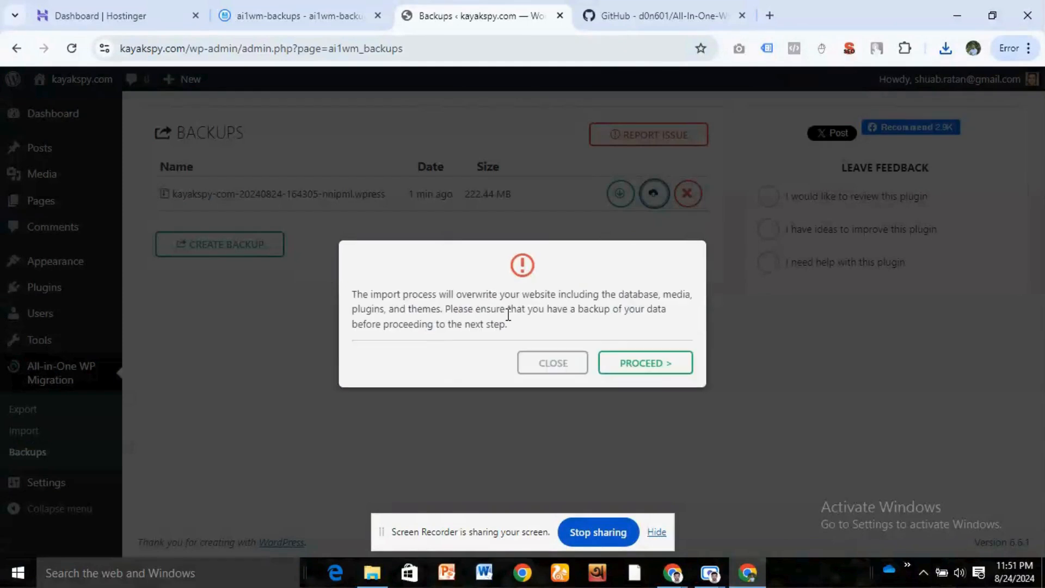
pyautogui.click(653, 363)
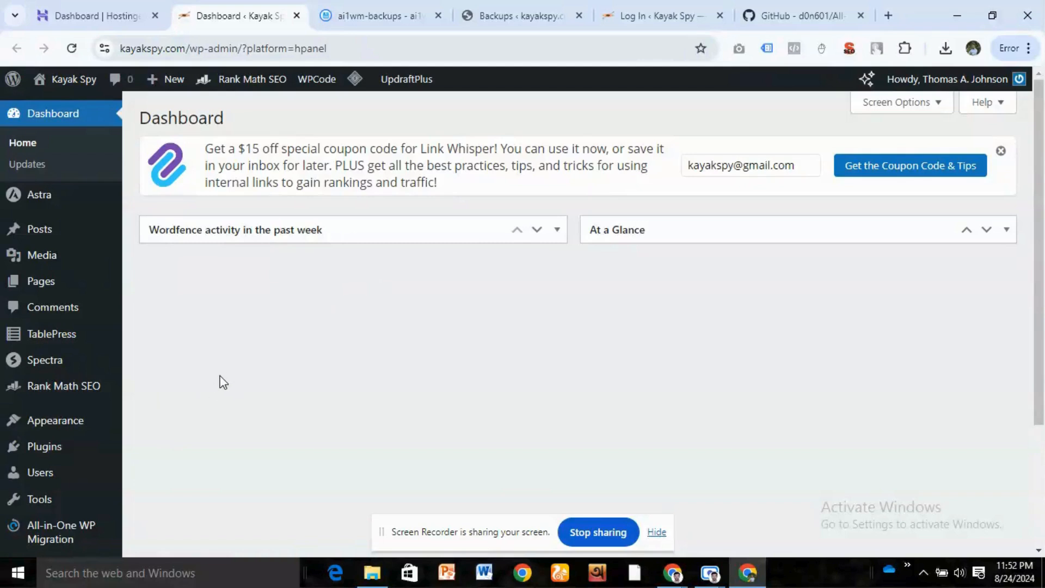
# - Save the permalink settings of the restored site twice with the Post name structure
pyautogui.scroll(-5, 222, 375)
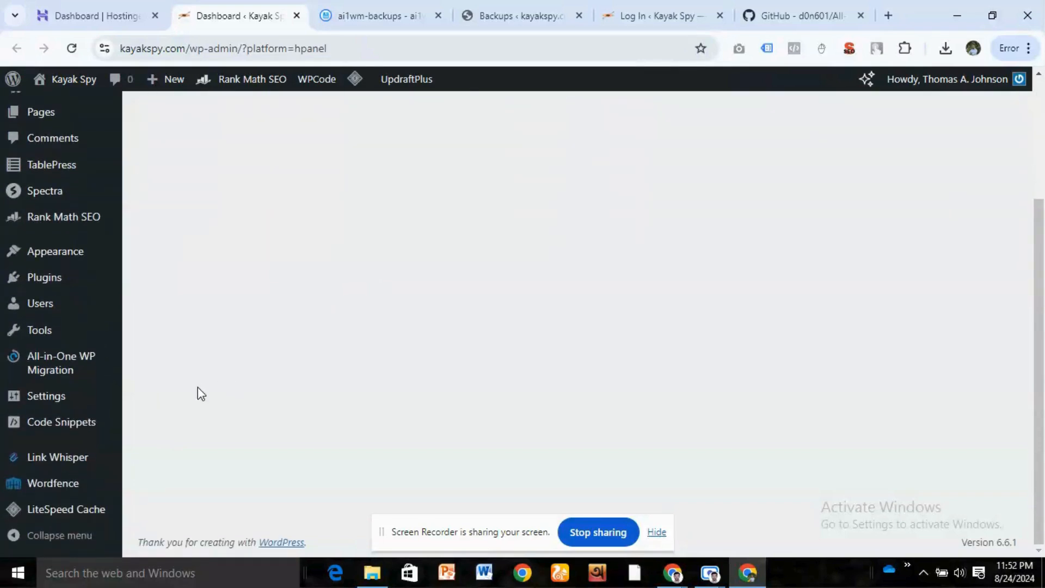
pyautogui.moveTo(56, 393)
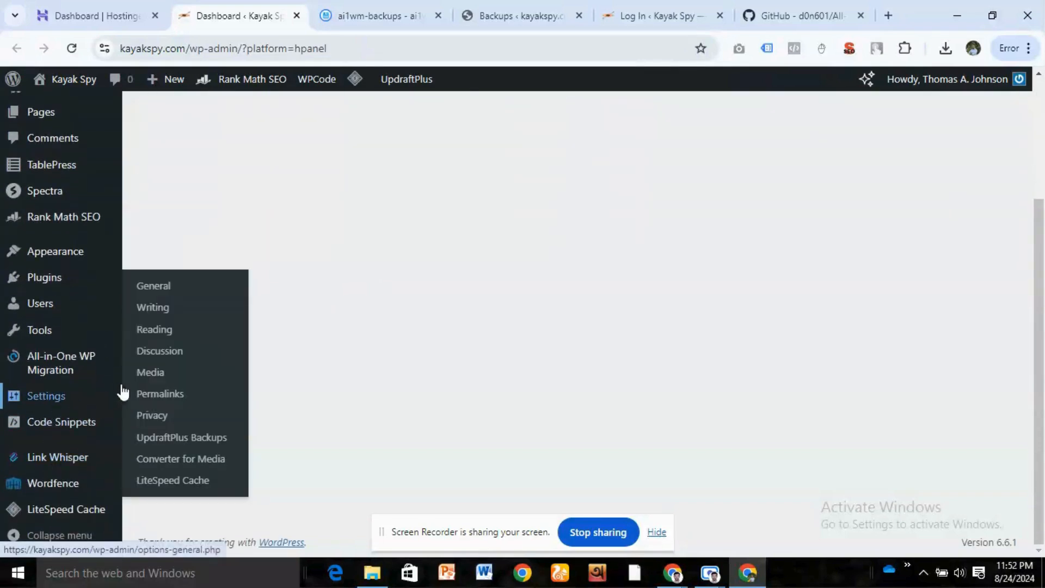
pyautogui.click(162, 395)
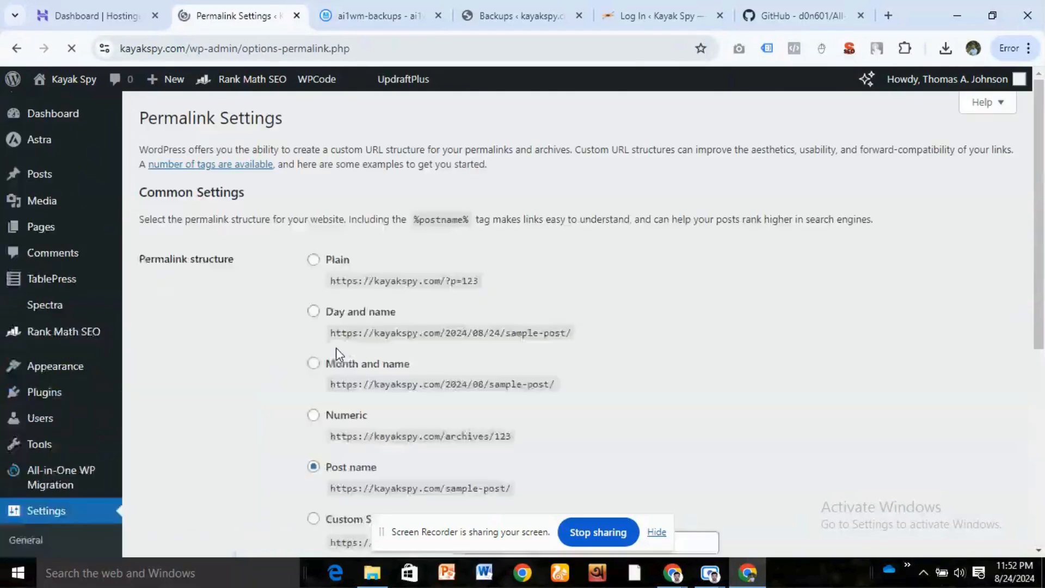
pyautogui.scroll(-6, 273, 362)
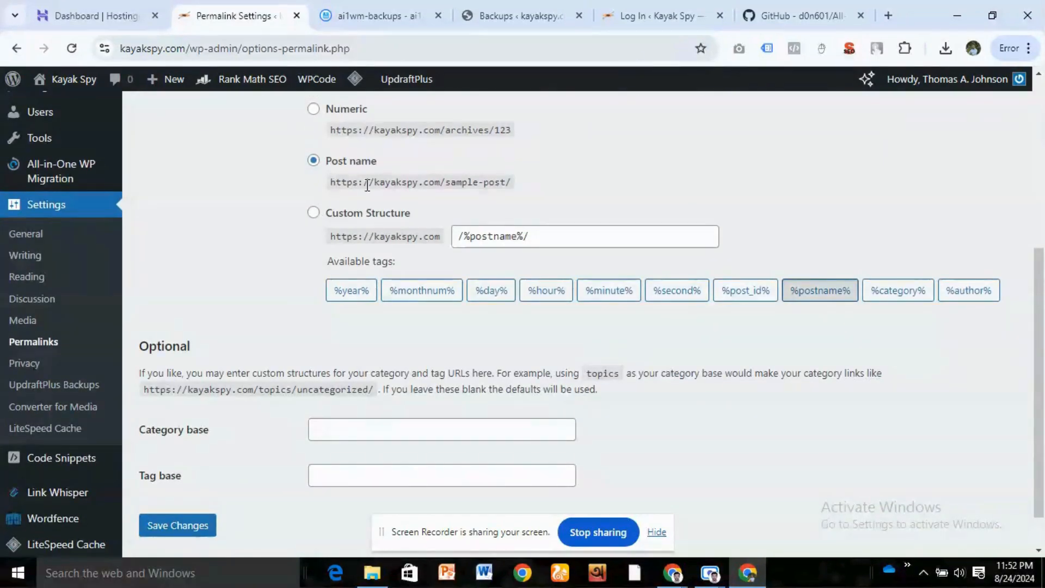
pyautogui.scroll(-1, 268, 310)
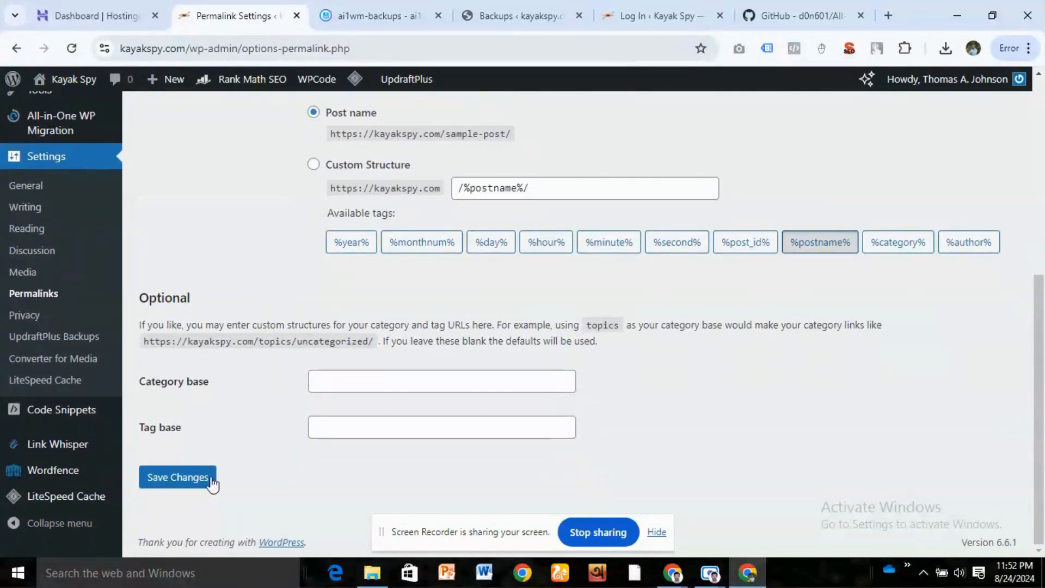
pyautogui.click(191, 482)
pyautogui.scroll(-7, 256, 381)
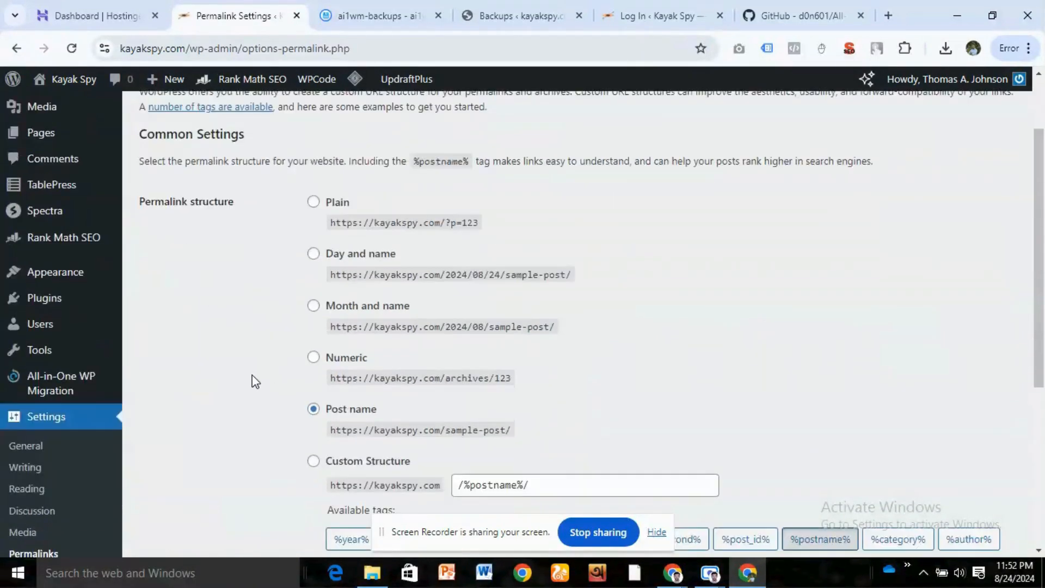
pyautogui.click(210, 476)
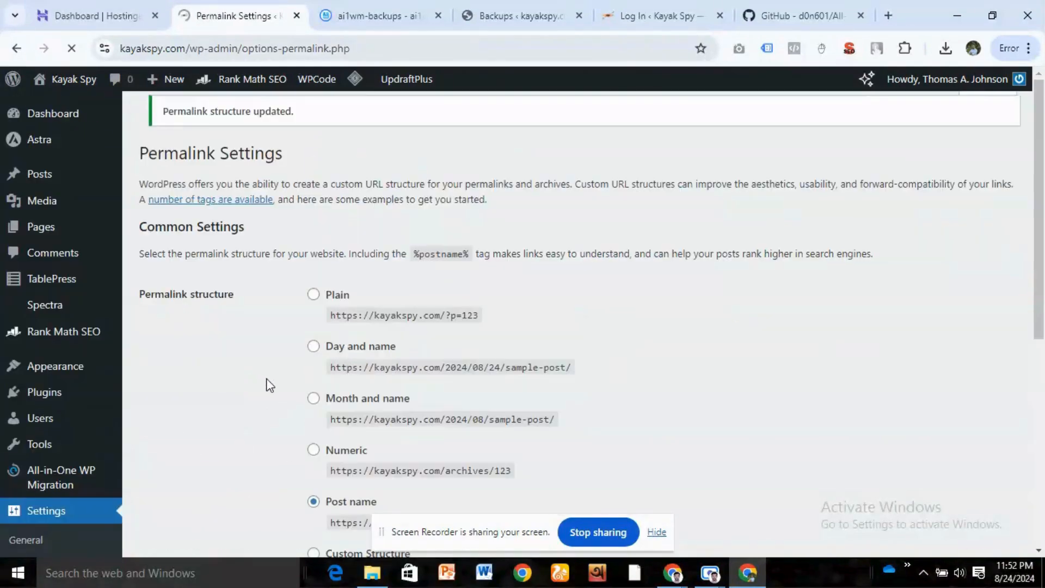
# - Check the restored site's posts list, and view its homepage in a new browser tab
pyautogui.moveTo(70, 175)
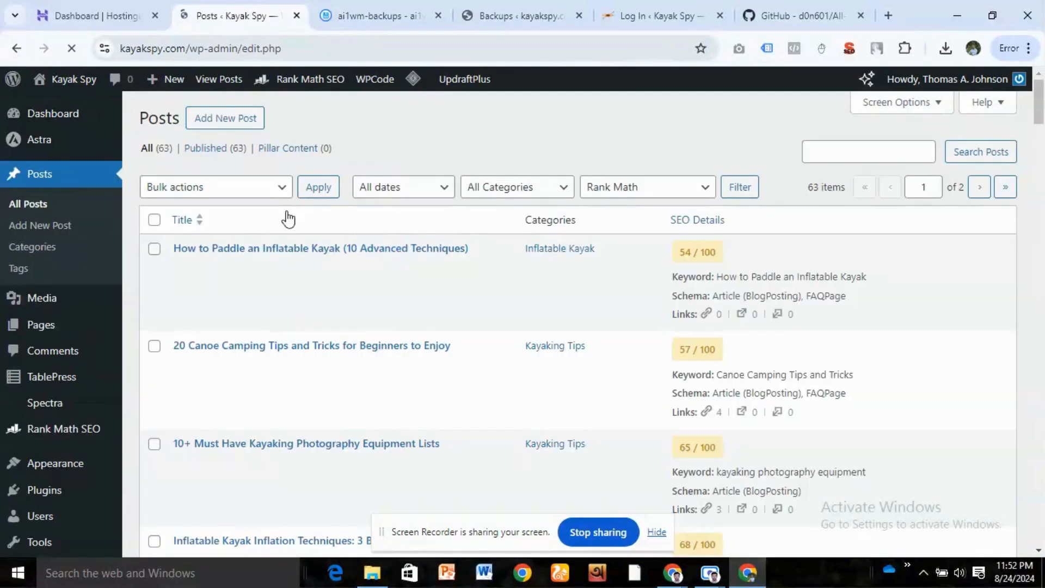
pyautogui.scroll(-10, 291, 304)
pyautogui.scroll(10, 291, 303)
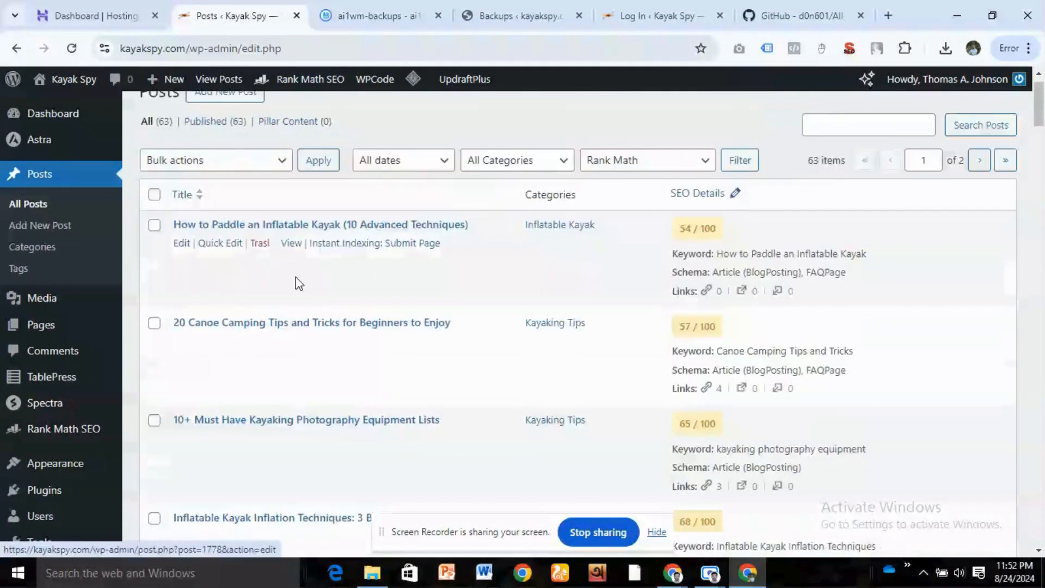
pyautogui.middleClick(61, 105)
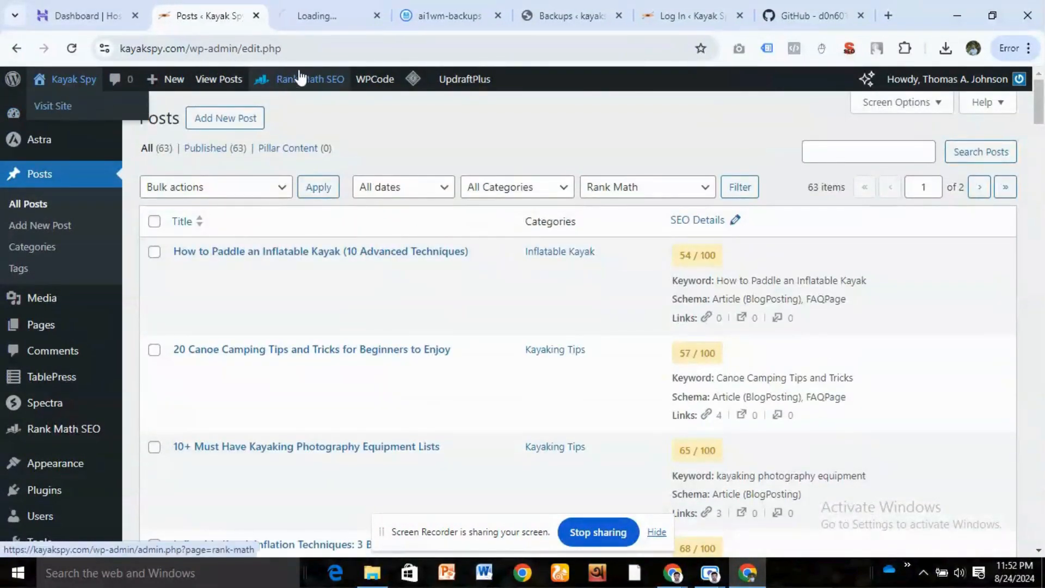
pyautogui.click(322, 15)
pyautogui.scroll(-15, 336, 269)
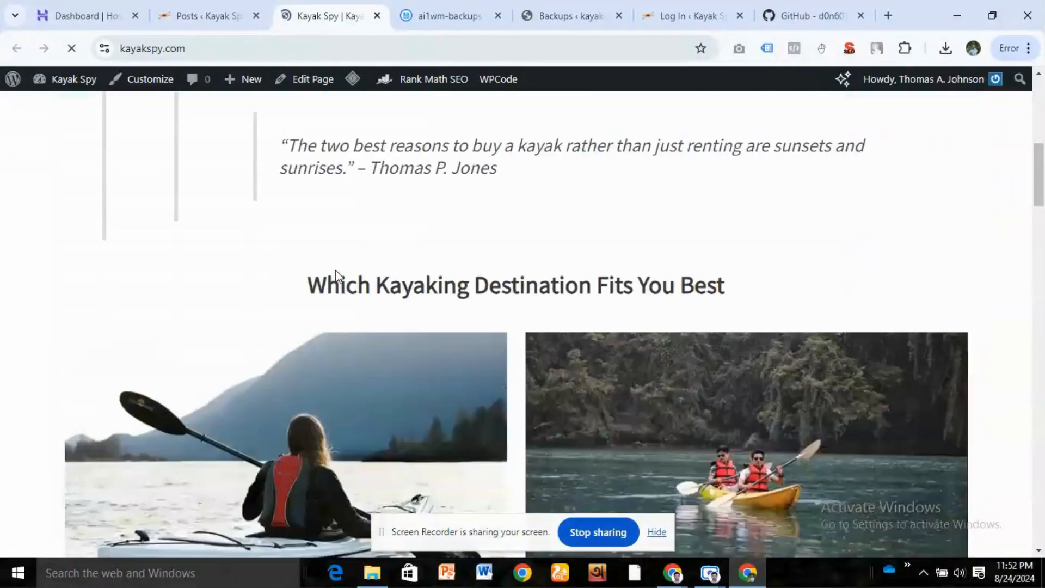